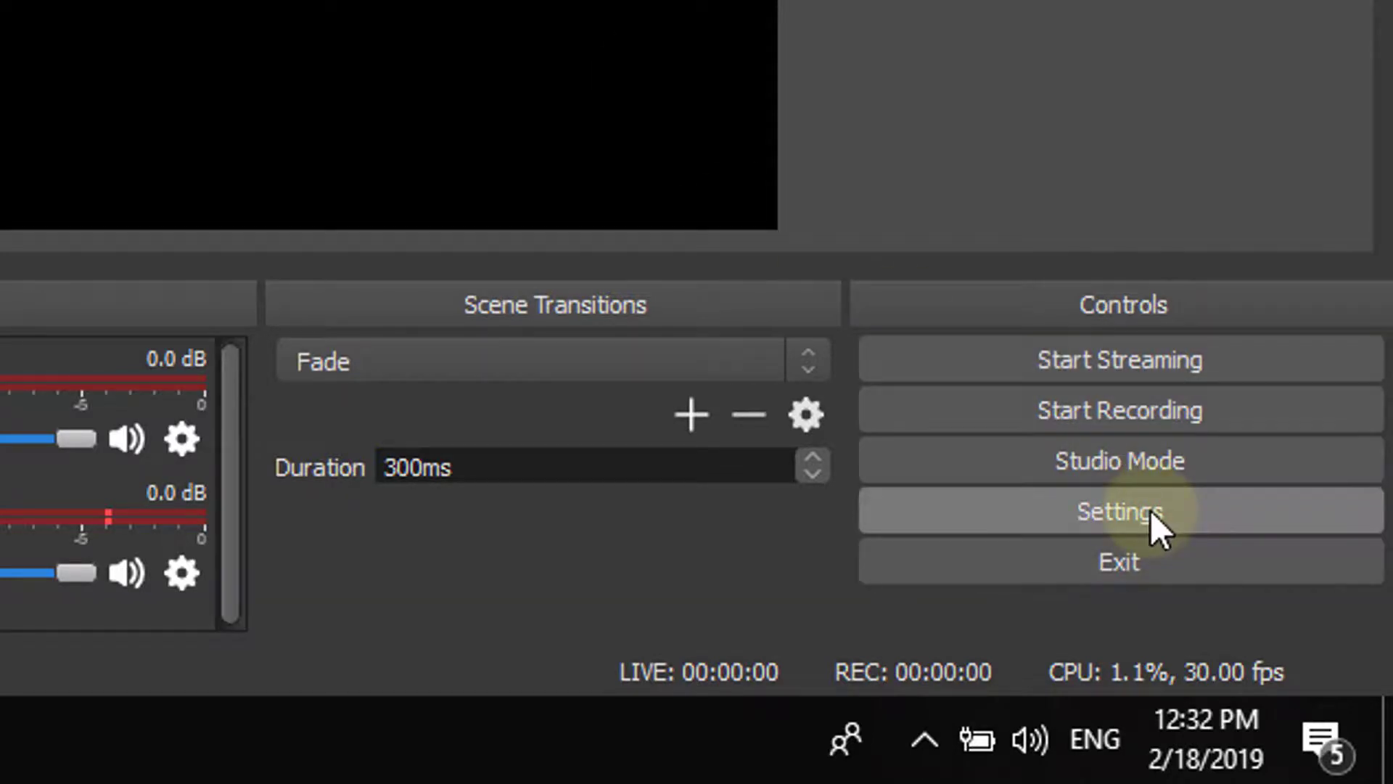
# - In the stream settings, set the service to YouTube / YouTube Gaming with the Primary YouTube ingest server
pyautogui.click(1183, 508)
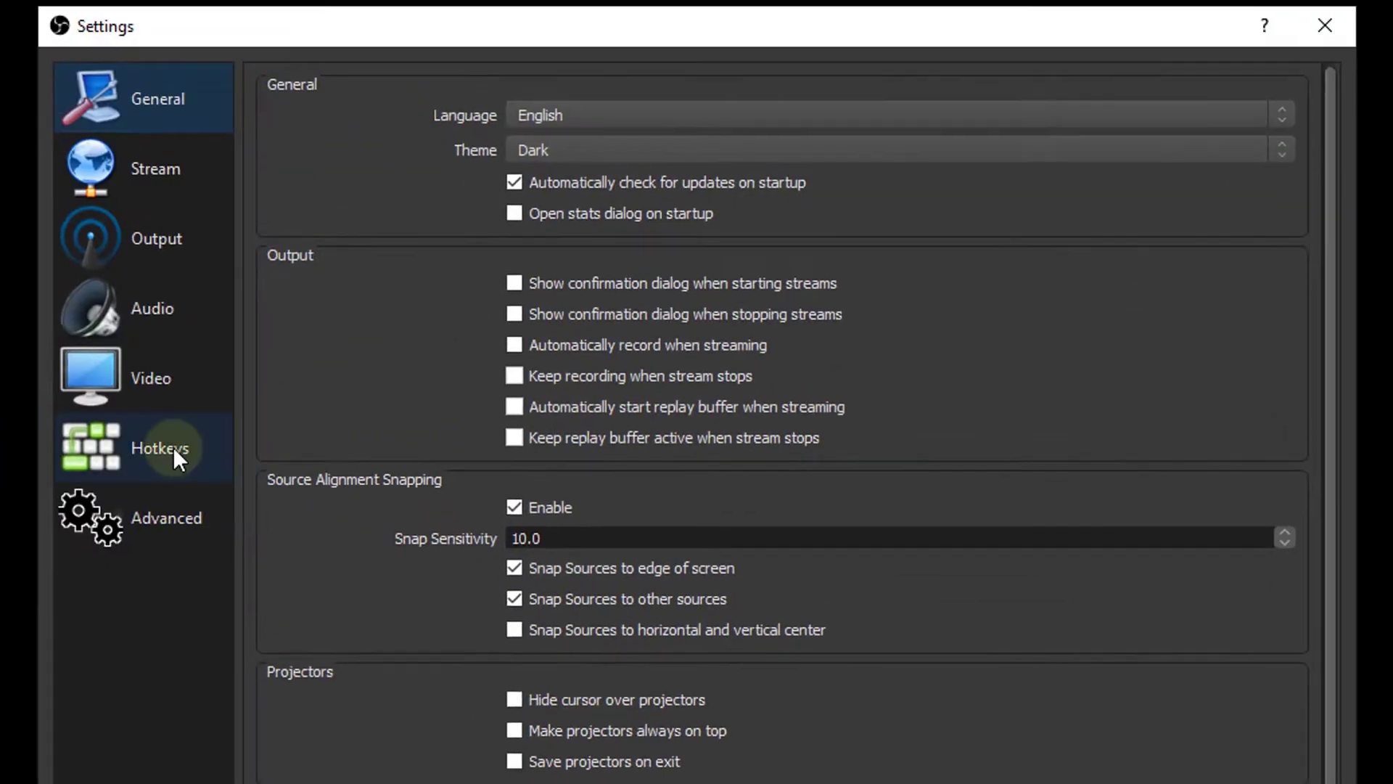
pyautogui.click(184, 179)
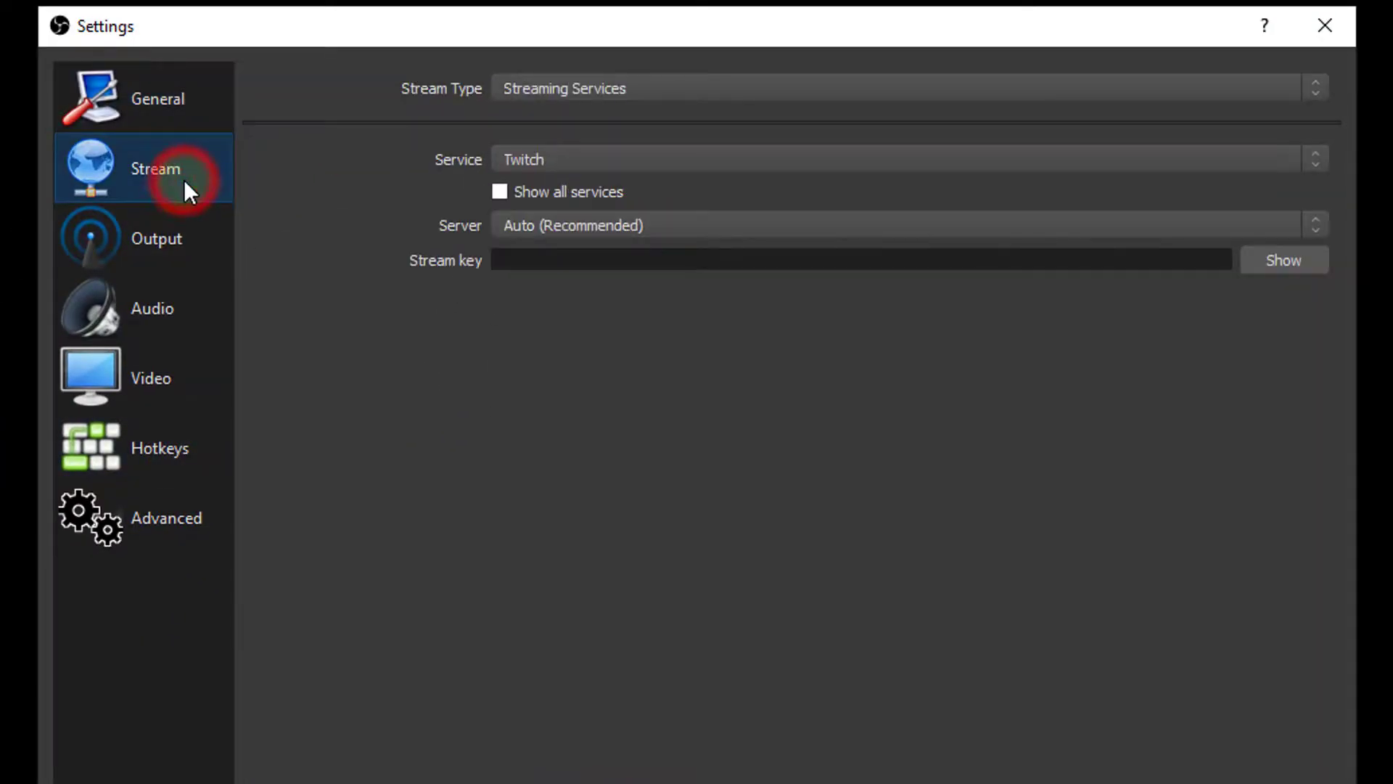
pyautogui.click(576, 87)
pyautogui.click(577, 87)
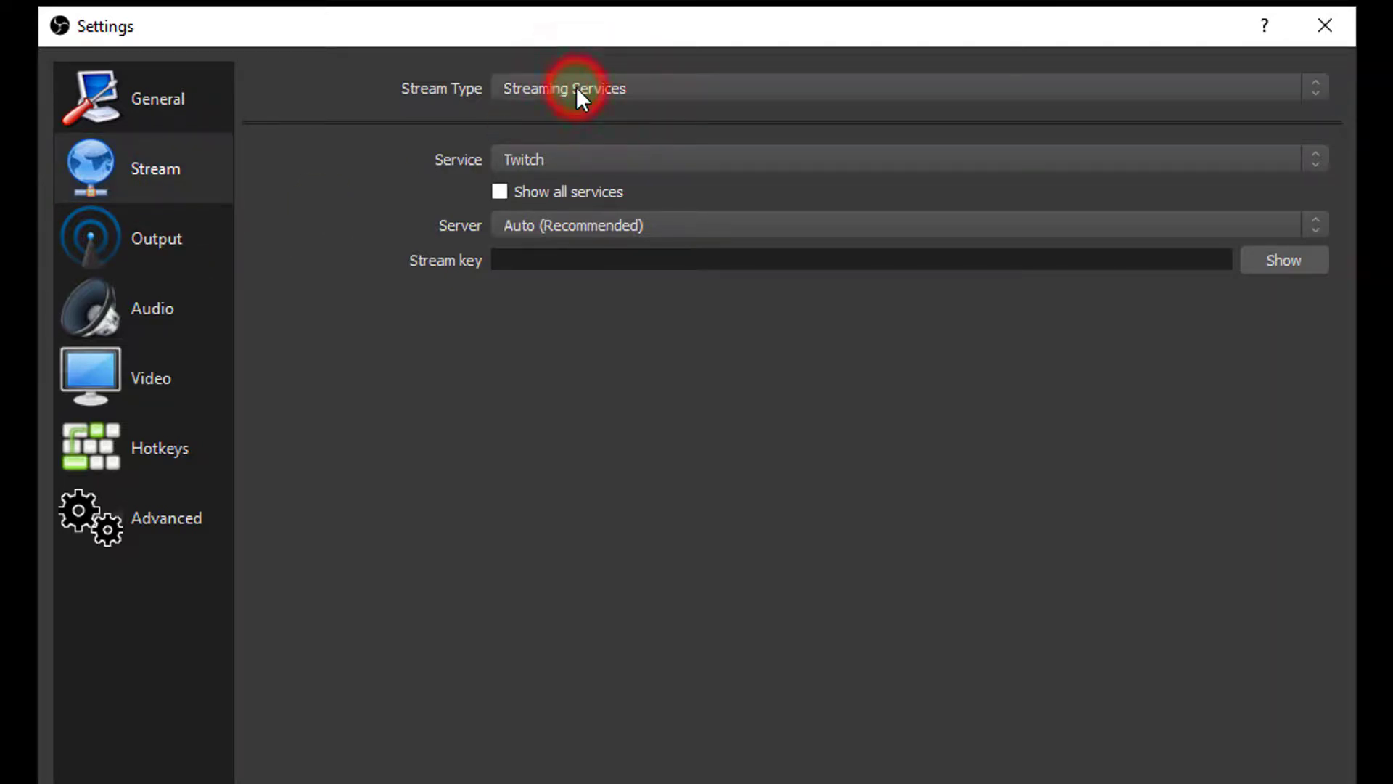
pyautogui.click(557, 153)
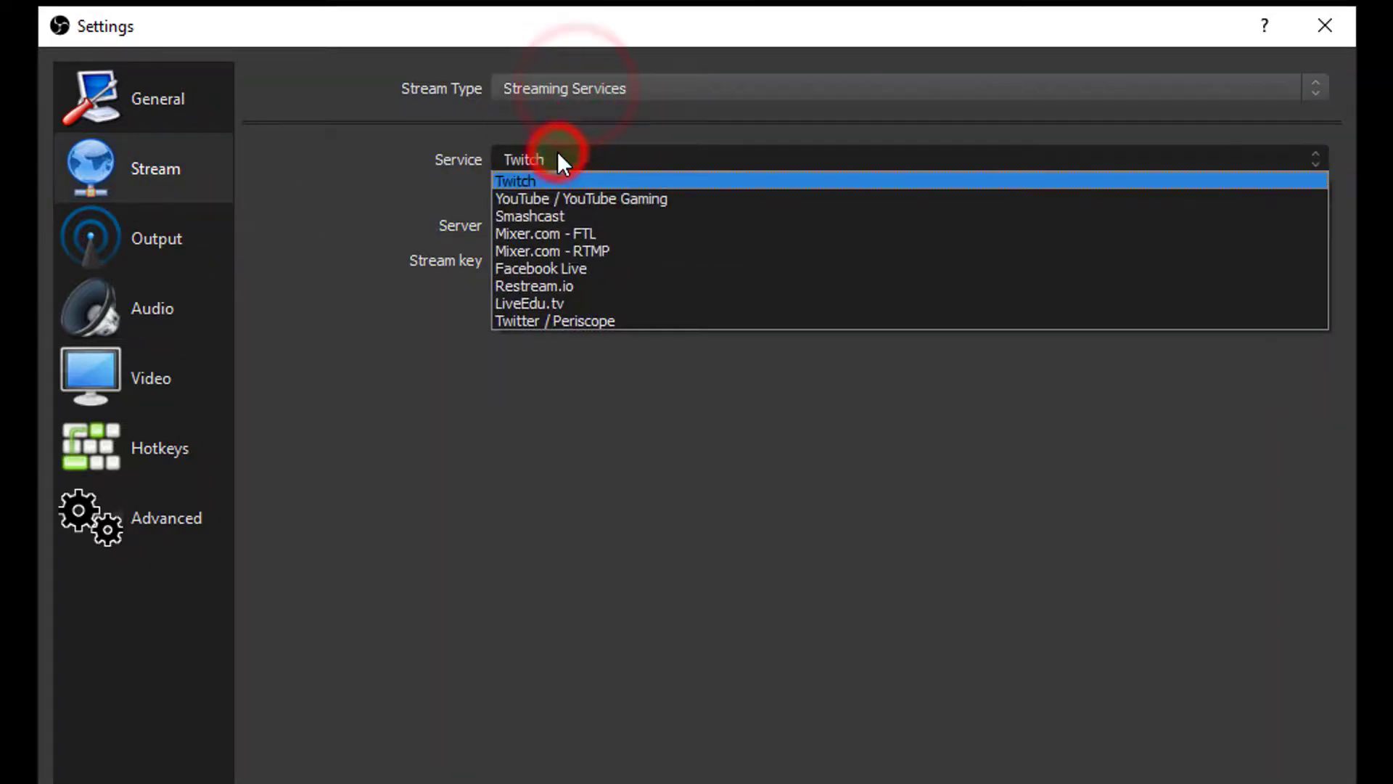
pyautogui.click(568, 199)
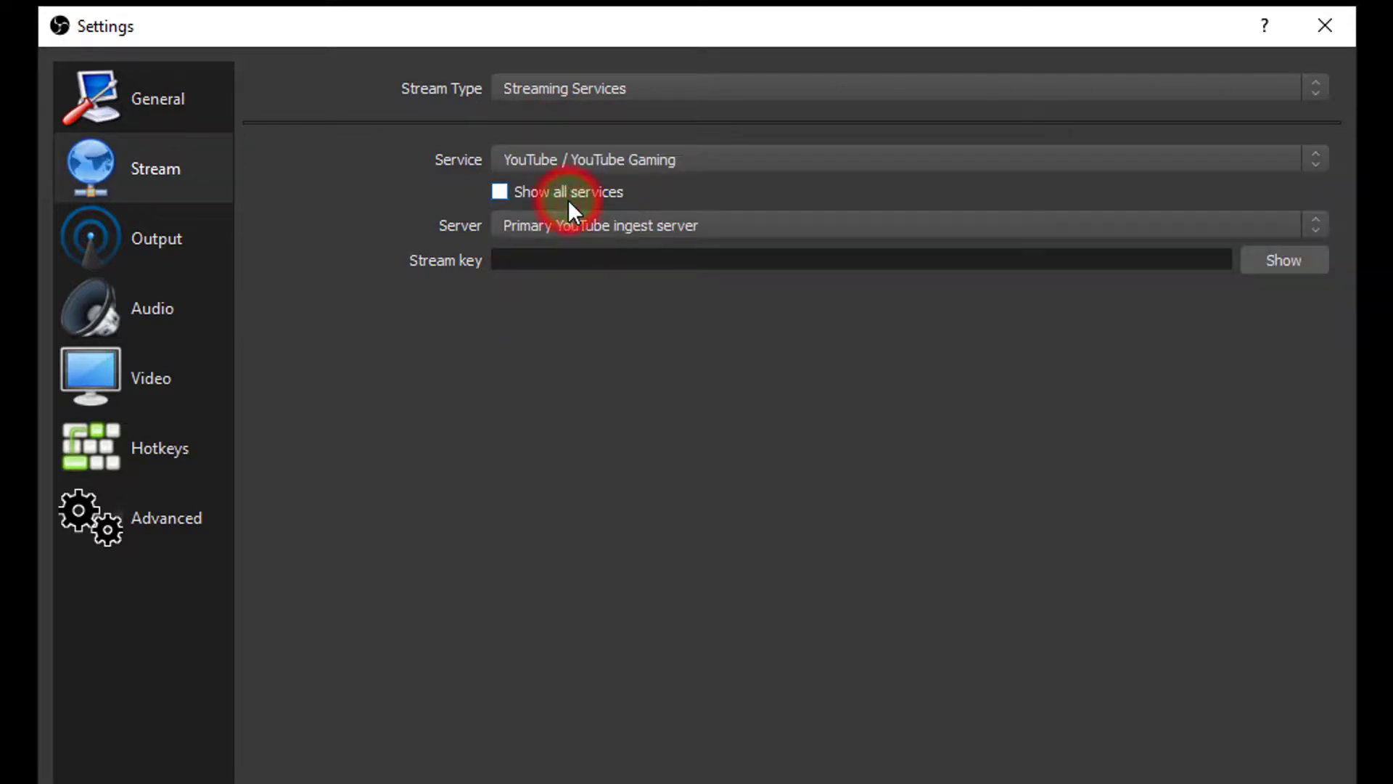
pyautogui.click(707, 220)
pyautogui.click(706, 219)
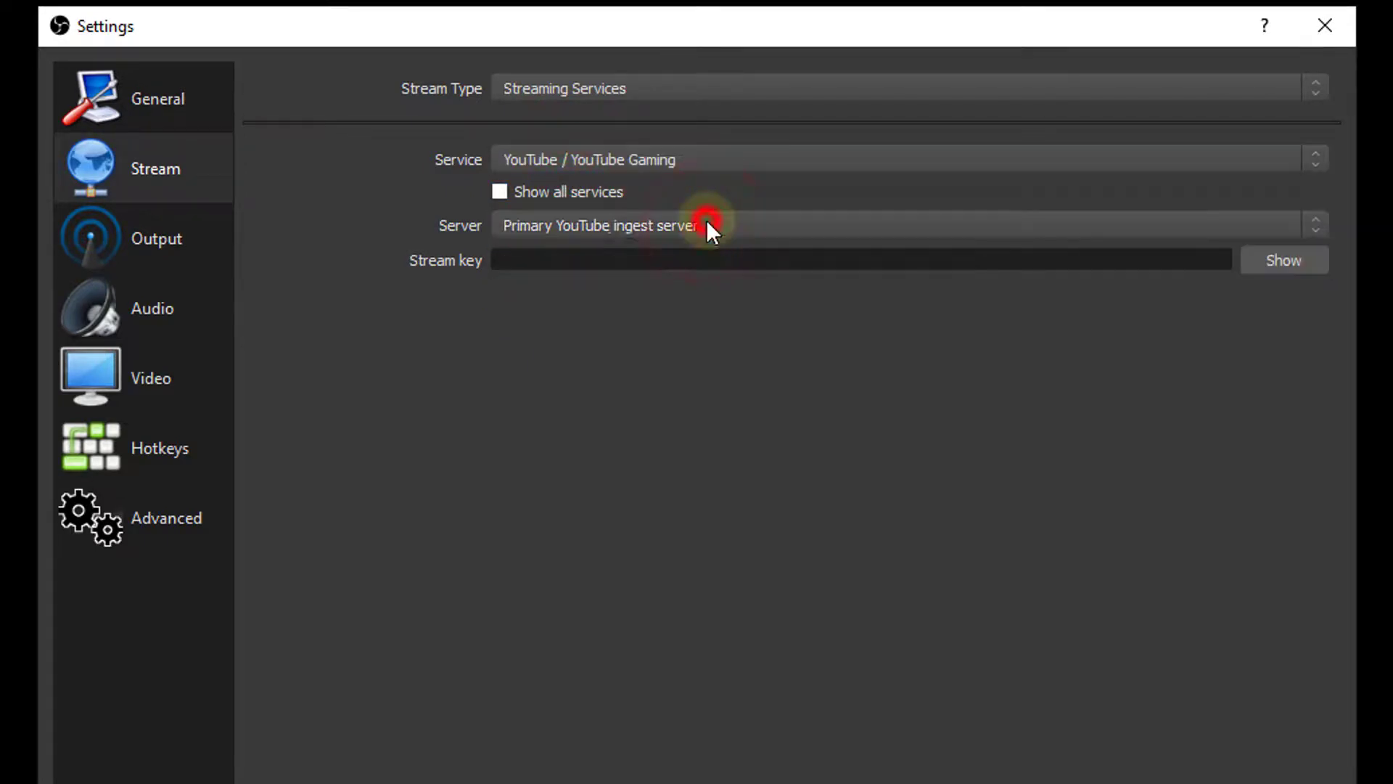
# - Copy the stream key from the YouTube live dashboard in the browser, paste it as the OBS stream key, and save the settings
pyautogui.click(604, 264)
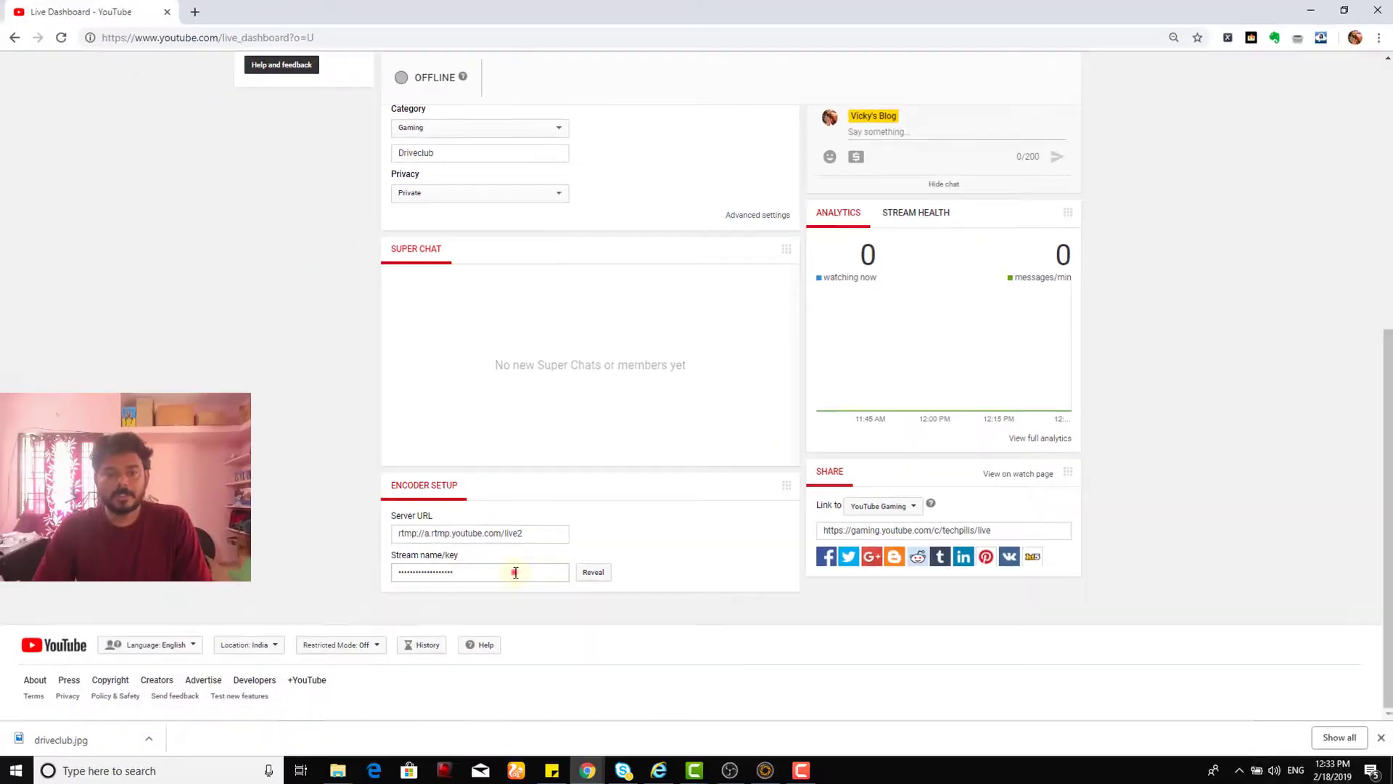
pyautogui.doubleClick(513, 571)
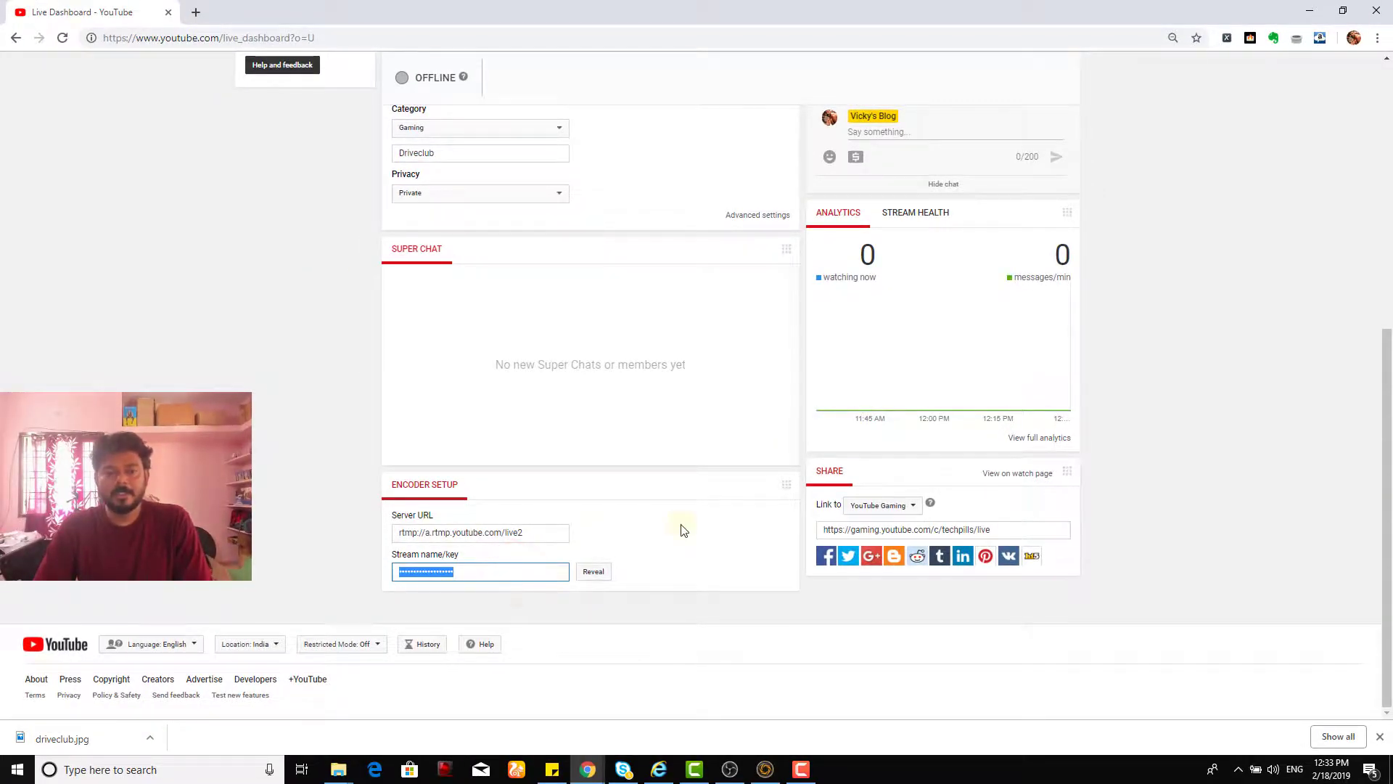
pyautogui.click(729, 769)
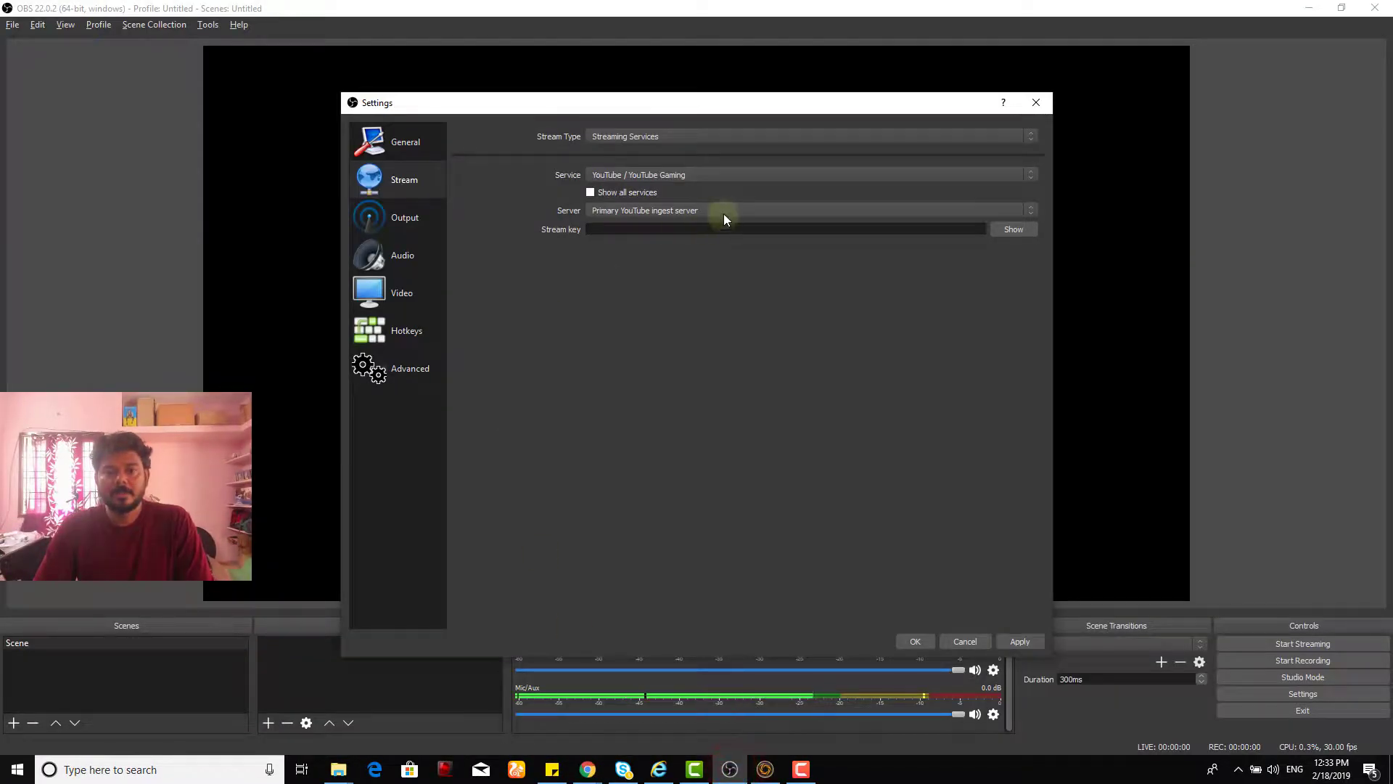
pyautogui.hotkey('ctrl', 'v')
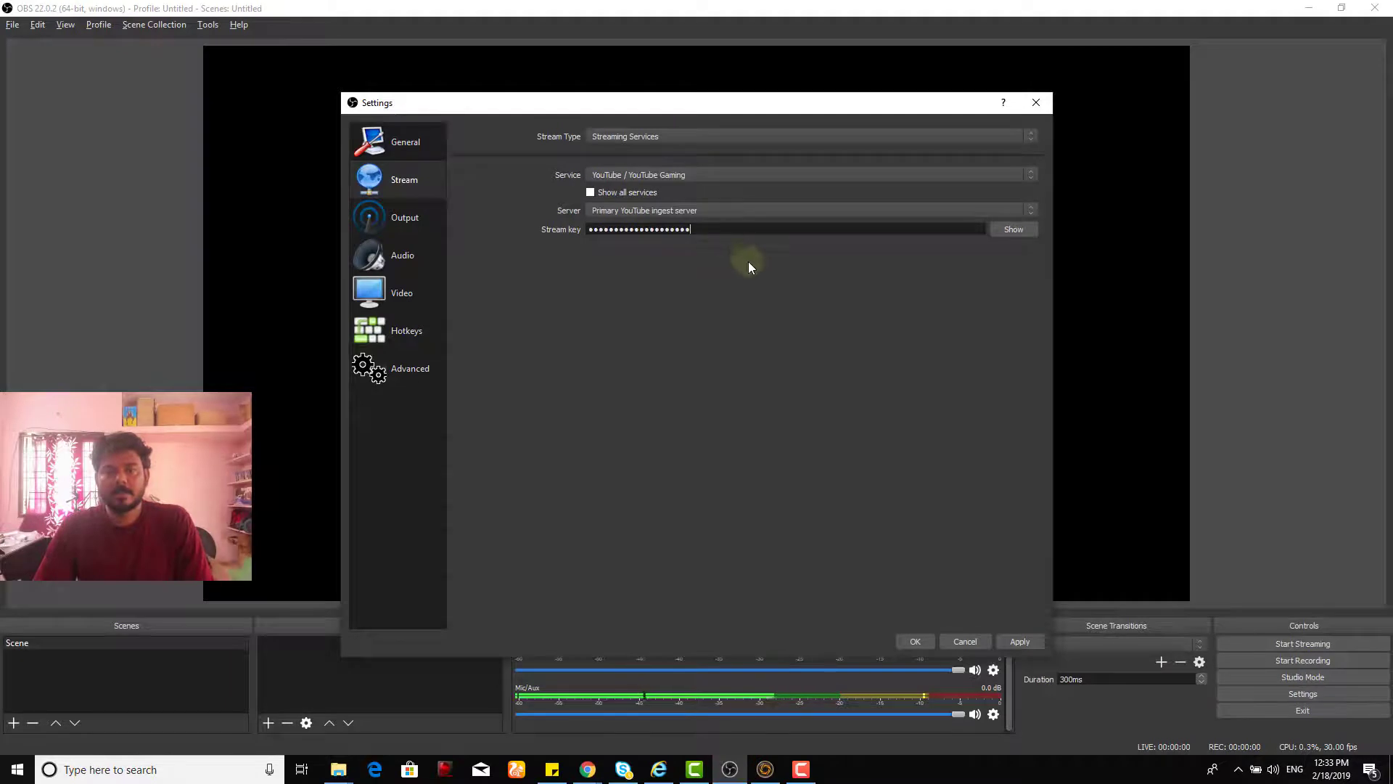
pyautogui.click(1022, 641)
pyautogui.click(916, 643)
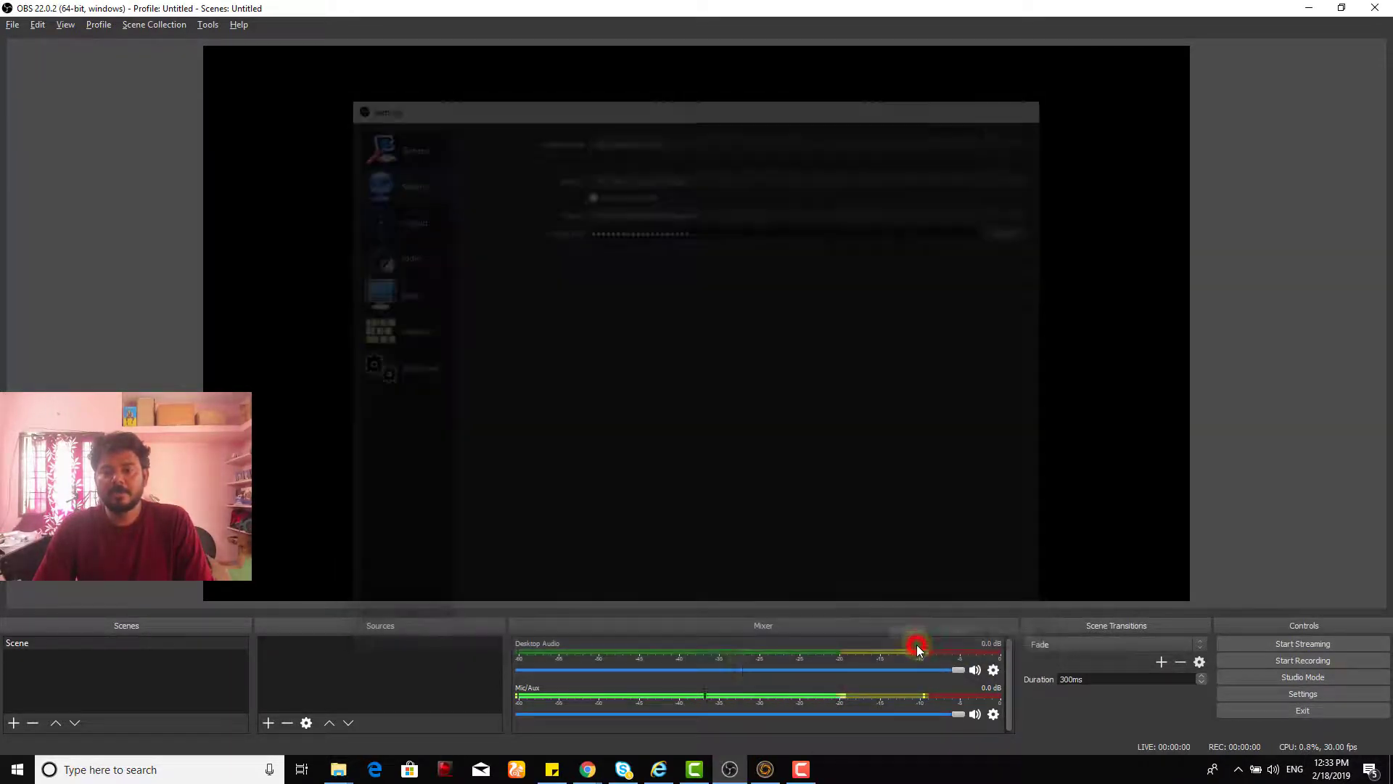
pyautogui.hotkey('alt', 'Tab')
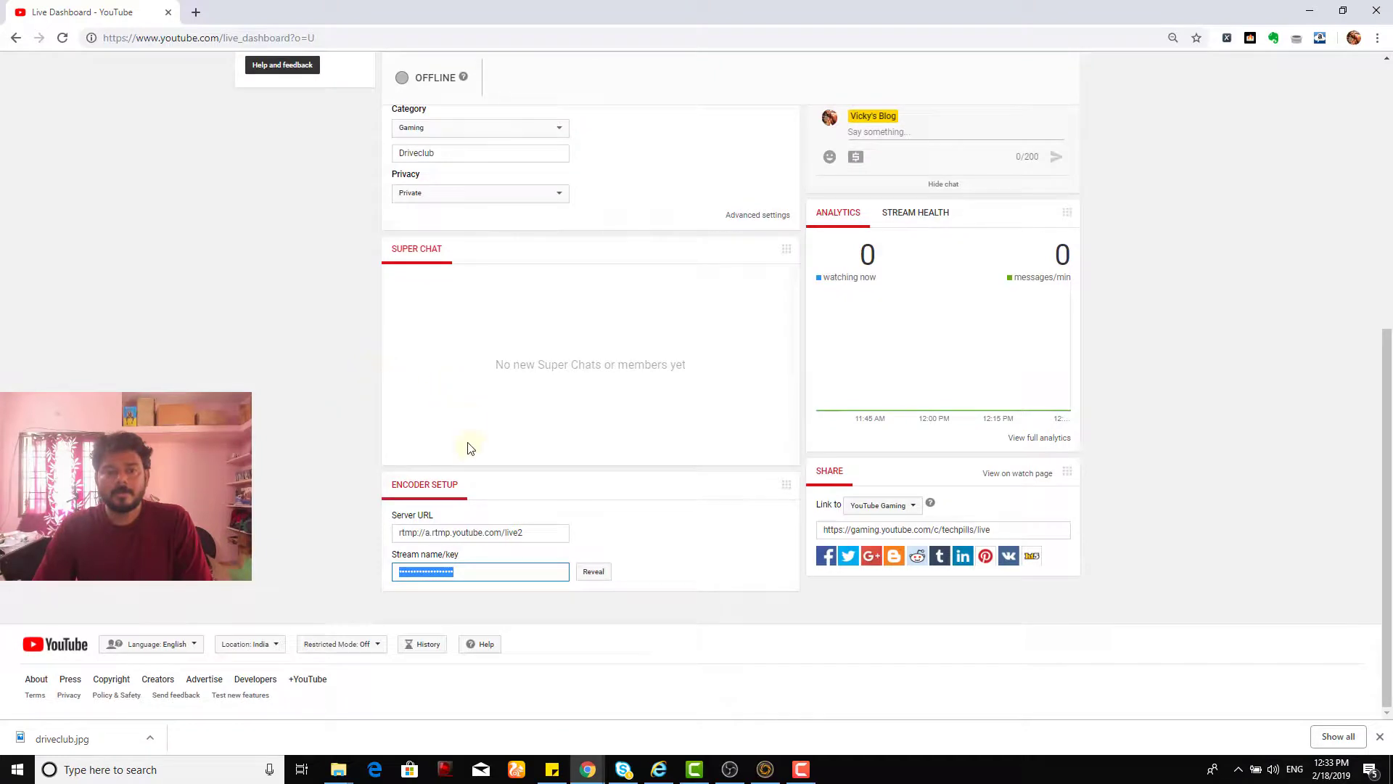
pyautogui.scroll(6, 262, 361)
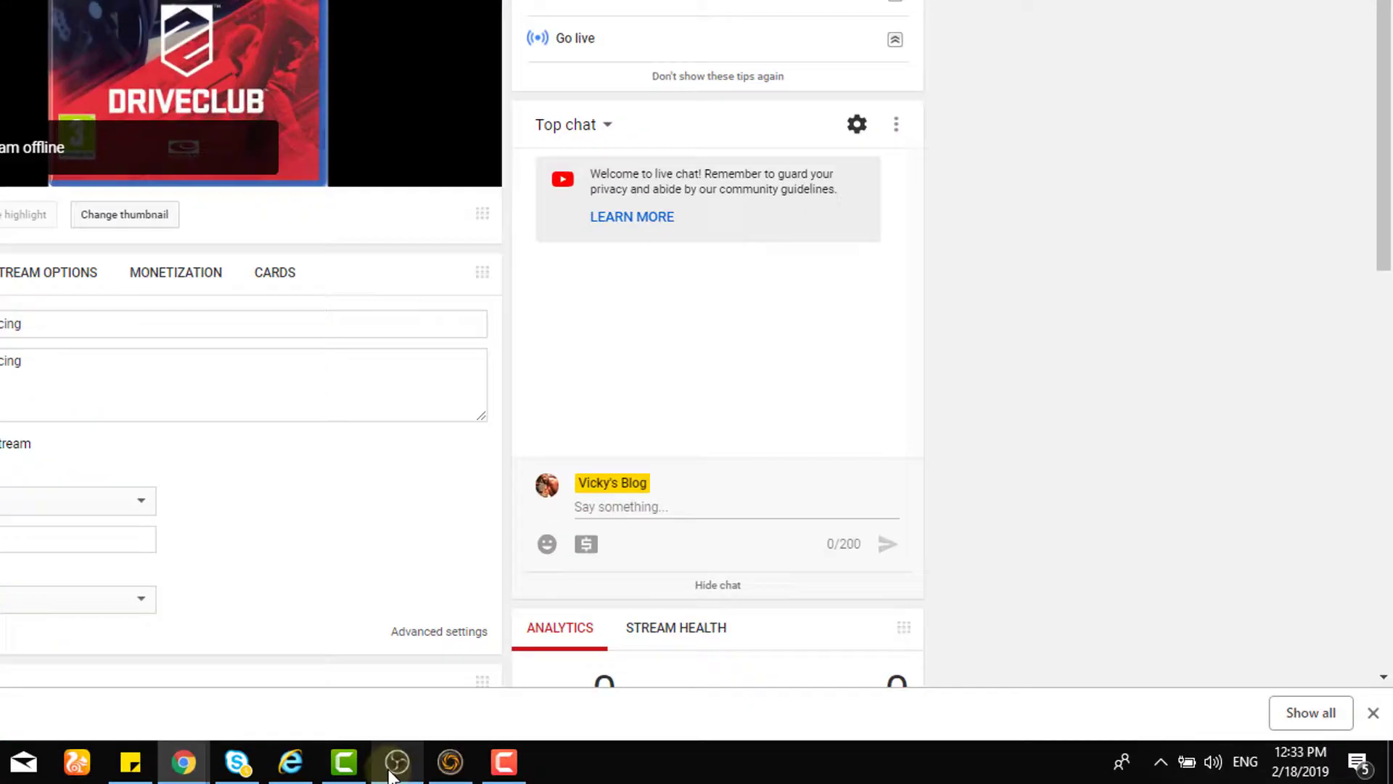
pyautogui.click(729, 769)
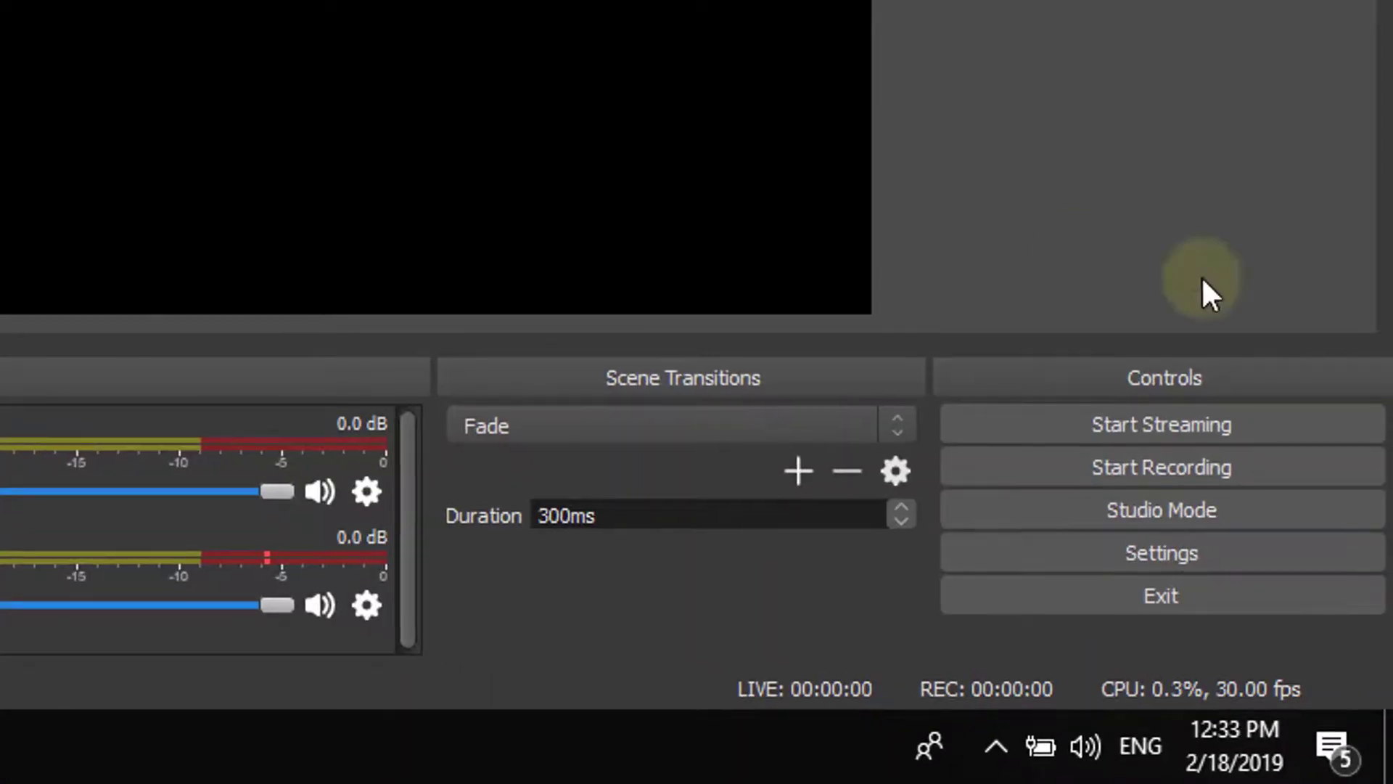
# - Reopen the settings and change the output mode to Advanced
pyautogui.click(1187, 550)
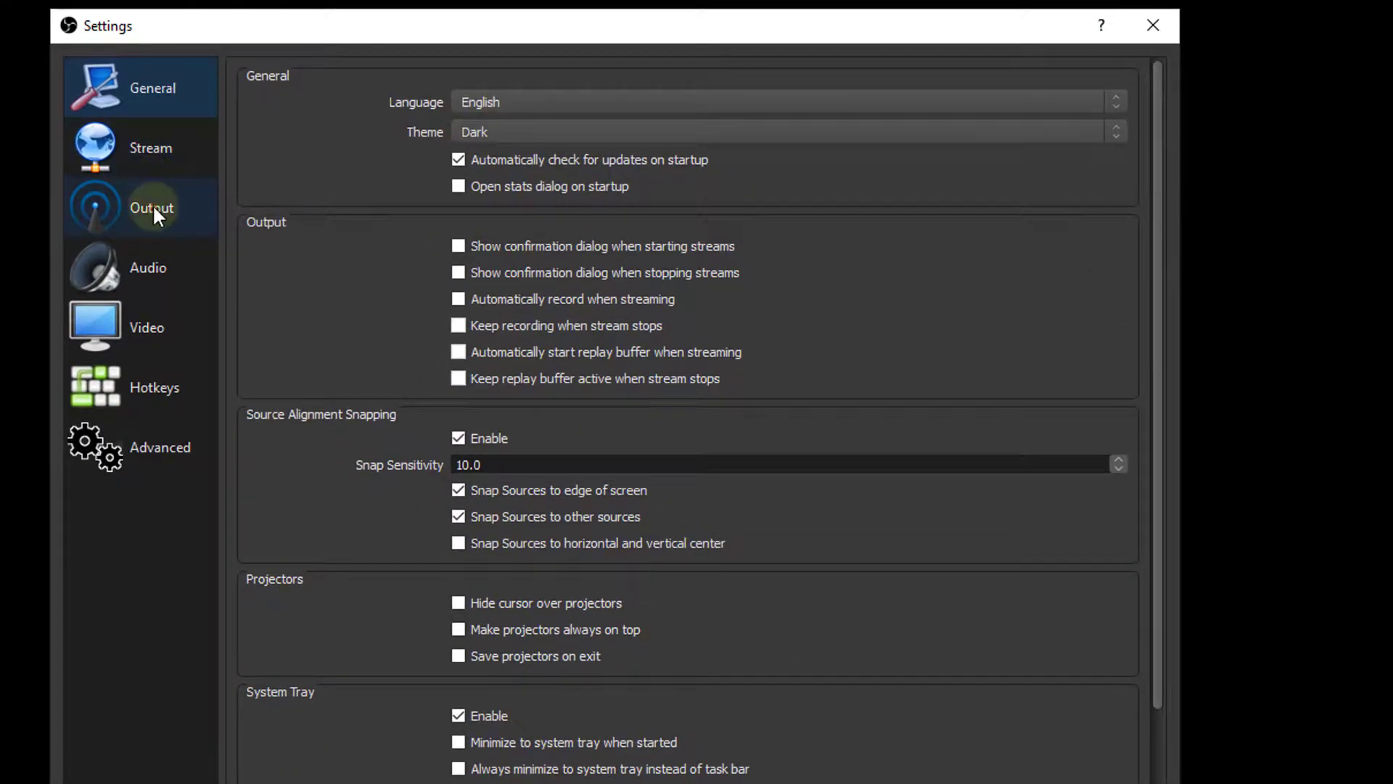
pyautogui.click(152, 207)
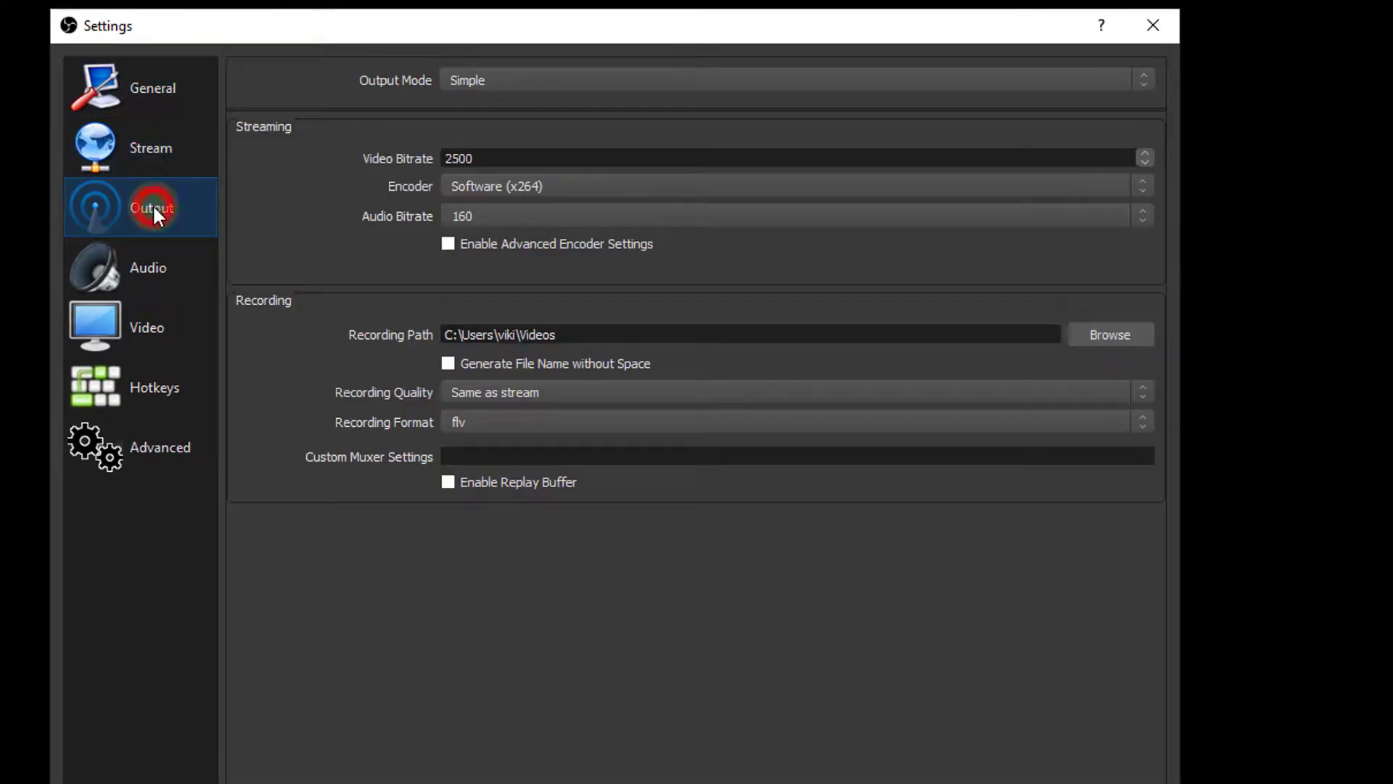
pyautogui.click(555, 80)
pyautogui.click(530, 113)
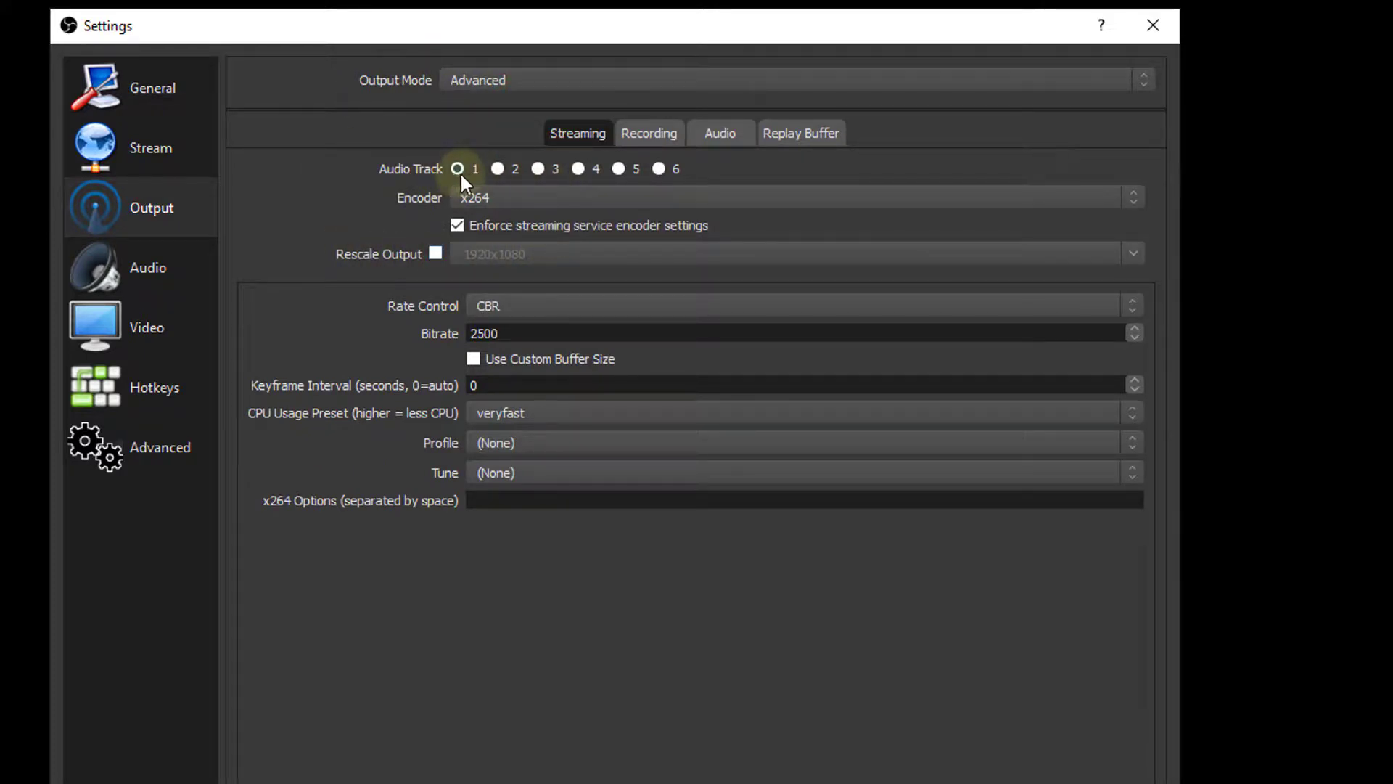
# - Set the streaming encoder to NVENC H.264 and its bitrate to 40000
pyautogui.click(525, 198)
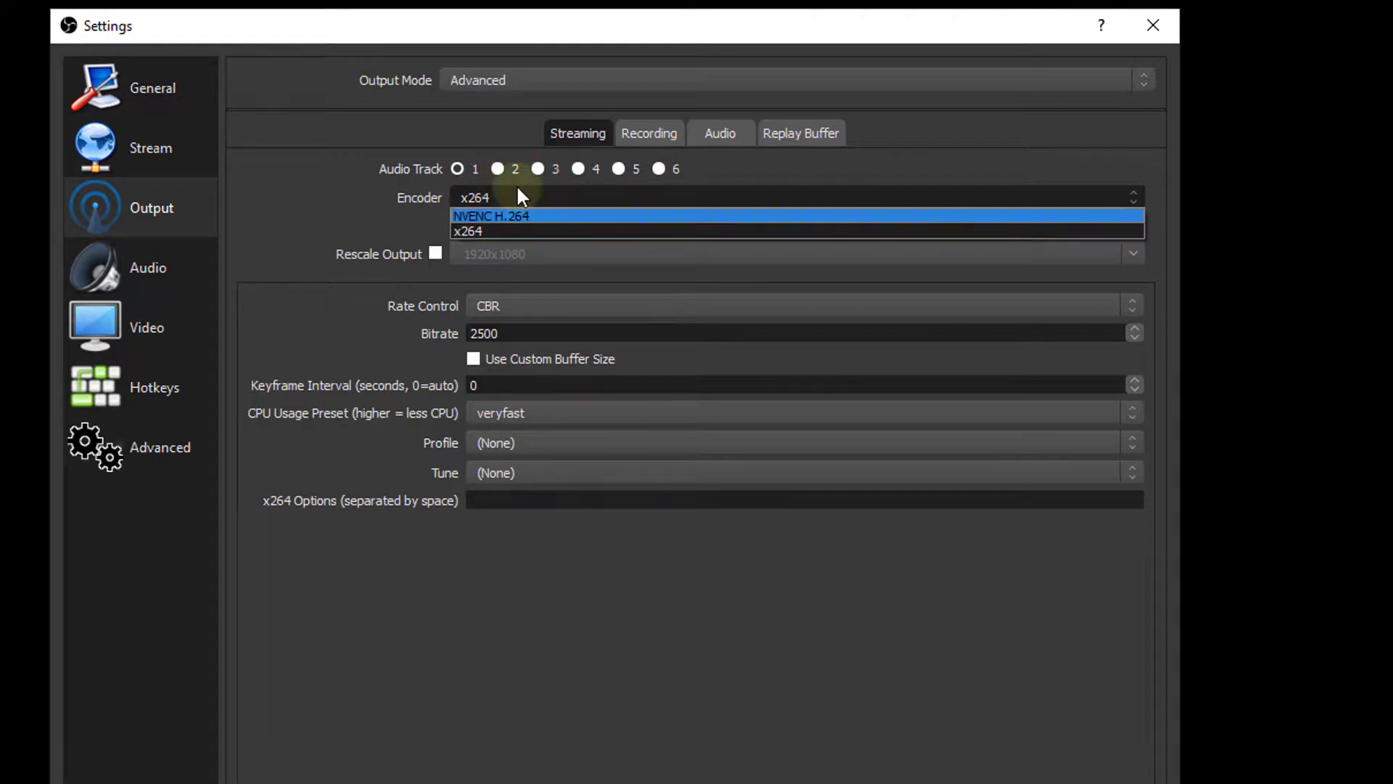
pyautogui.click(502, 216)
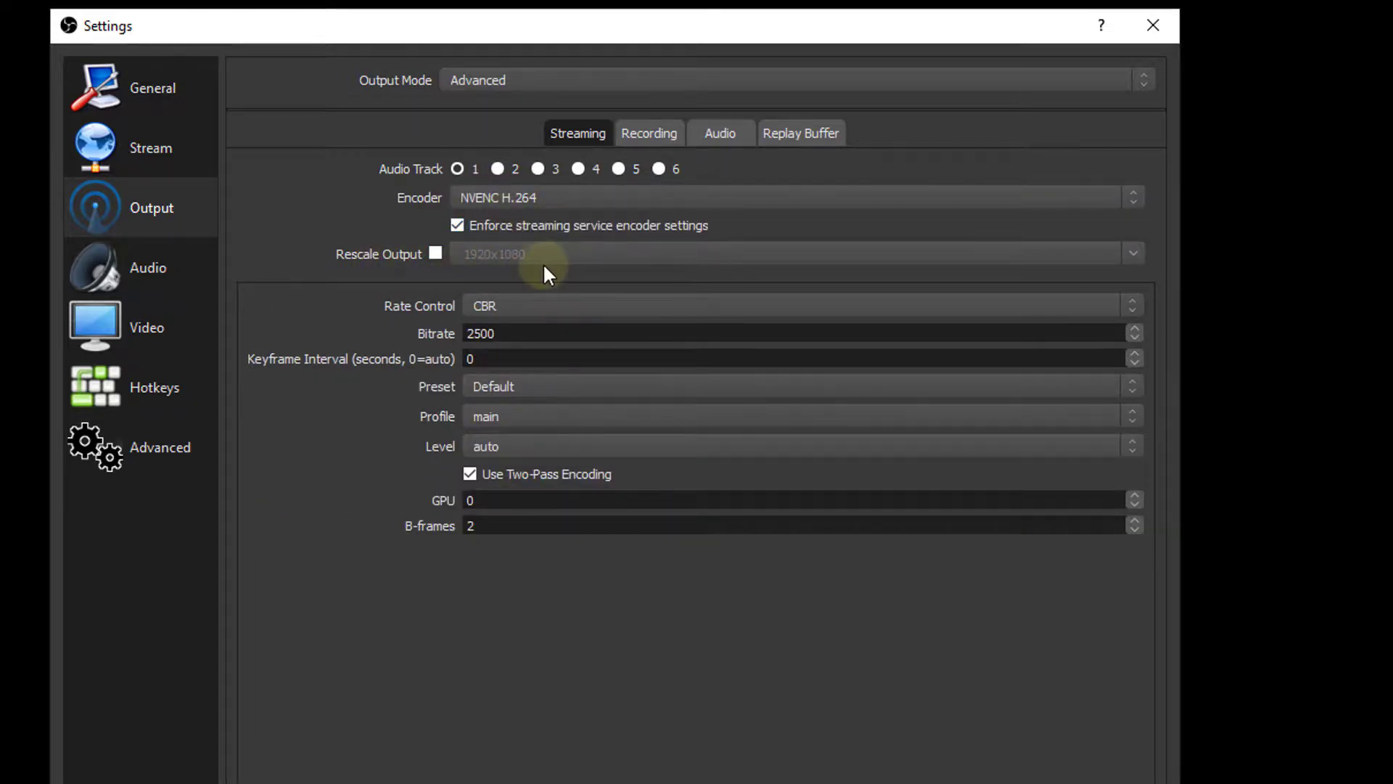
pyautogui.write('400')
pyautogui.click(550, 624)
# - Set the audio bitrate of Track 1 to 320 and apply the output settings
pyautogui.click(718, 136)
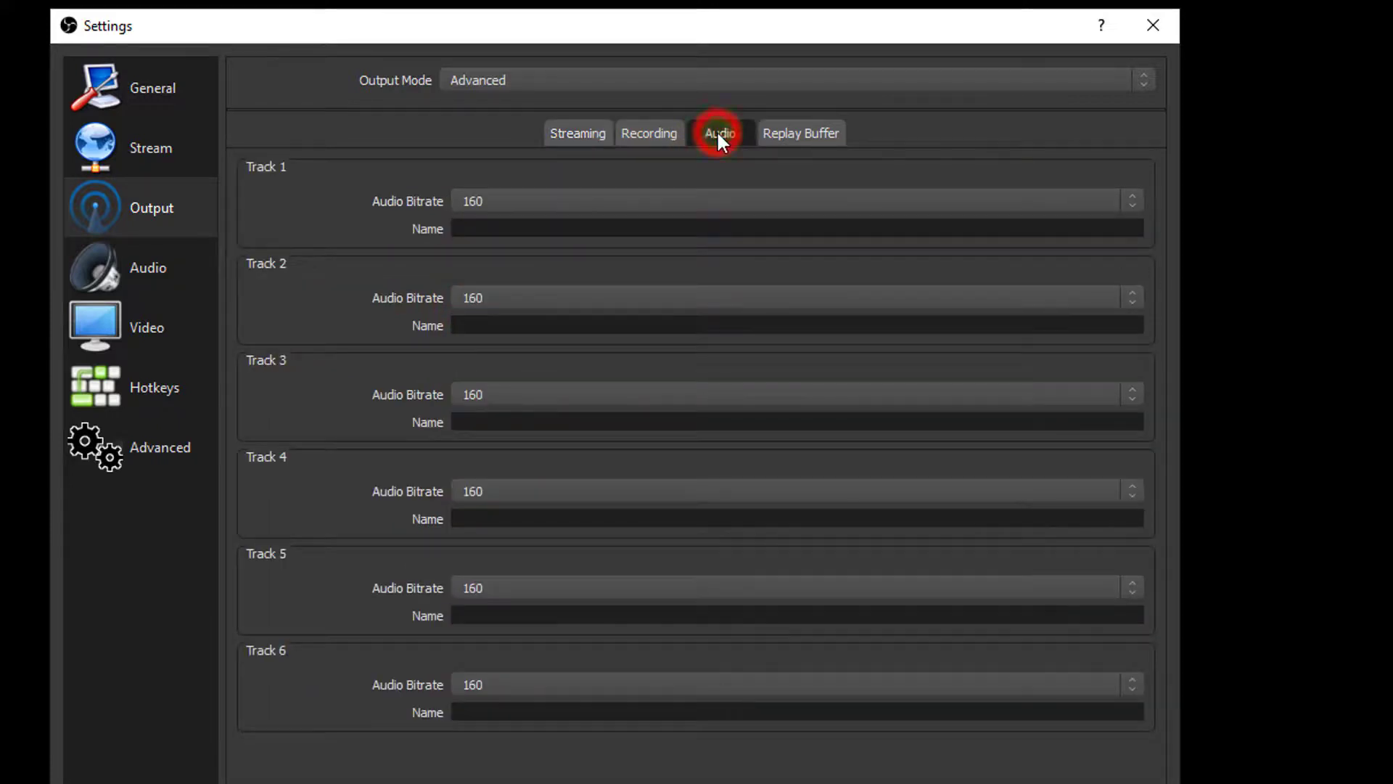
pyautogui.click(521, 199)
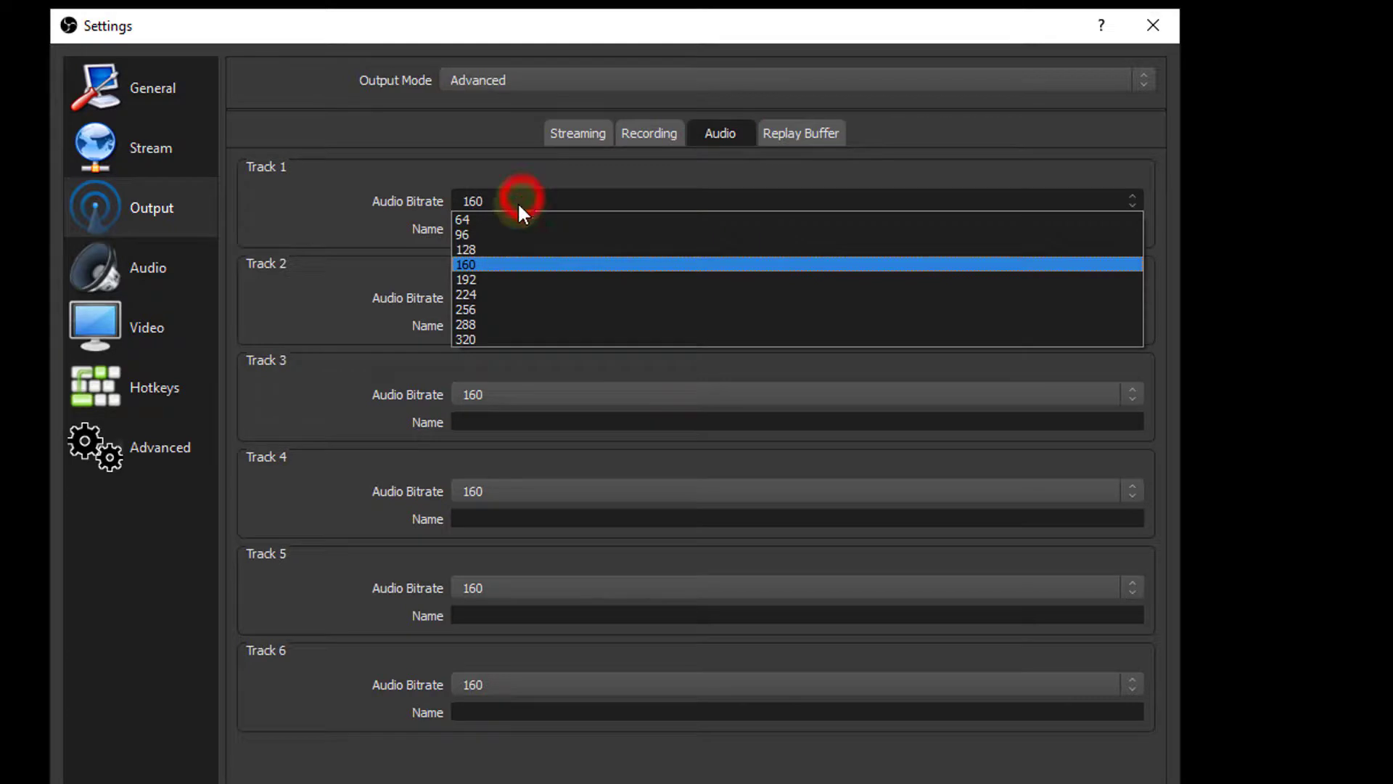
pyautogui.click(482, 338)
pyautogui.click(587, 129)
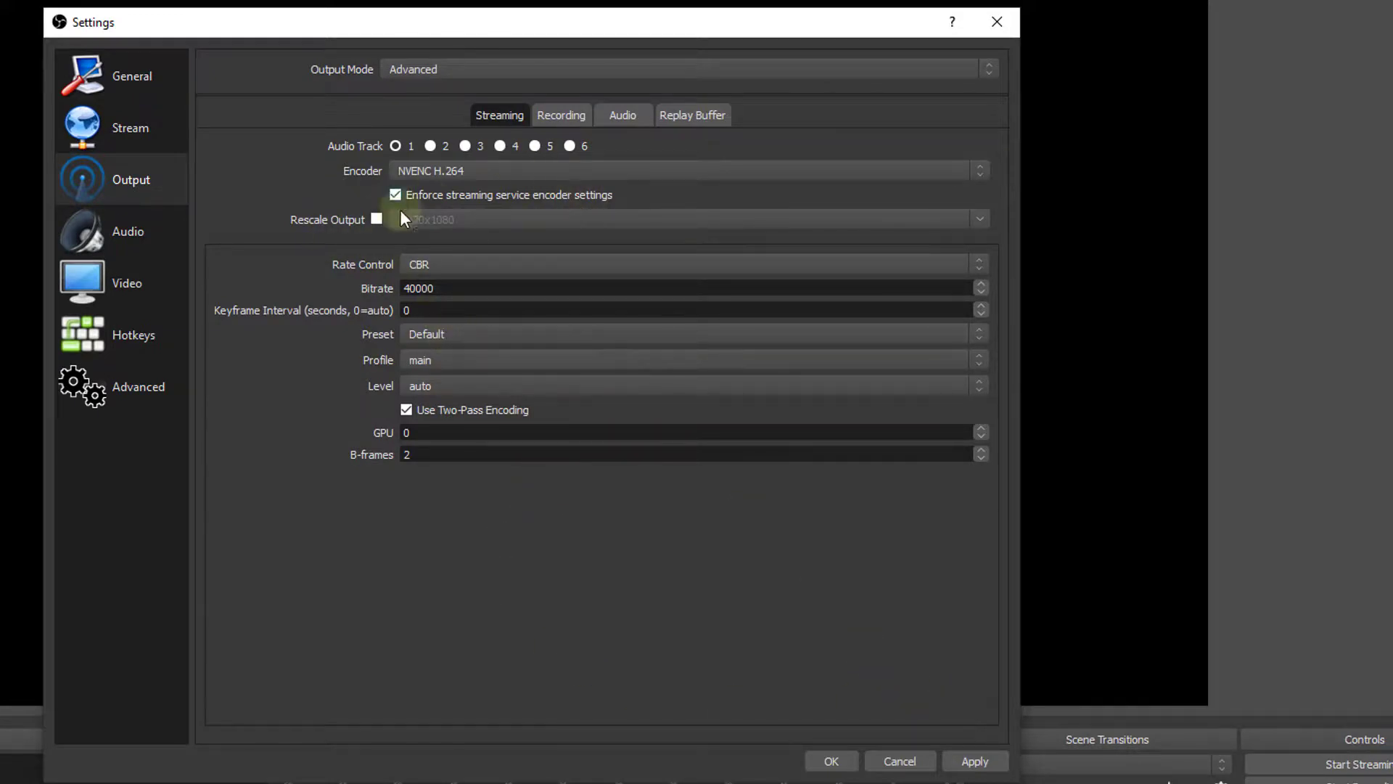
pyautogui.click(990, 762)
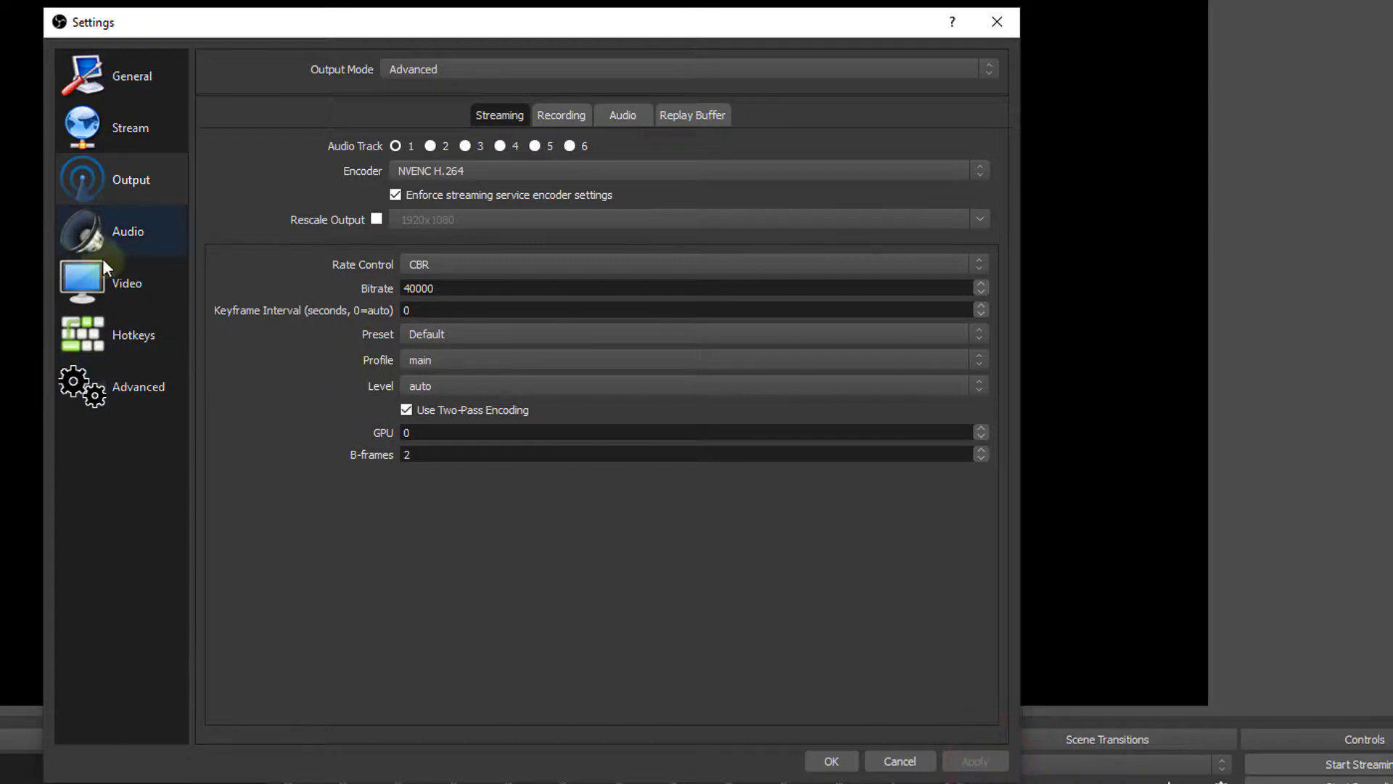
# - In the video settings, set the output (scaled) resolution to 1920x1080 and the downscale filter to Lanczos (Sharpened scaling, 32 samples)
pyautogui.click(120, 283)
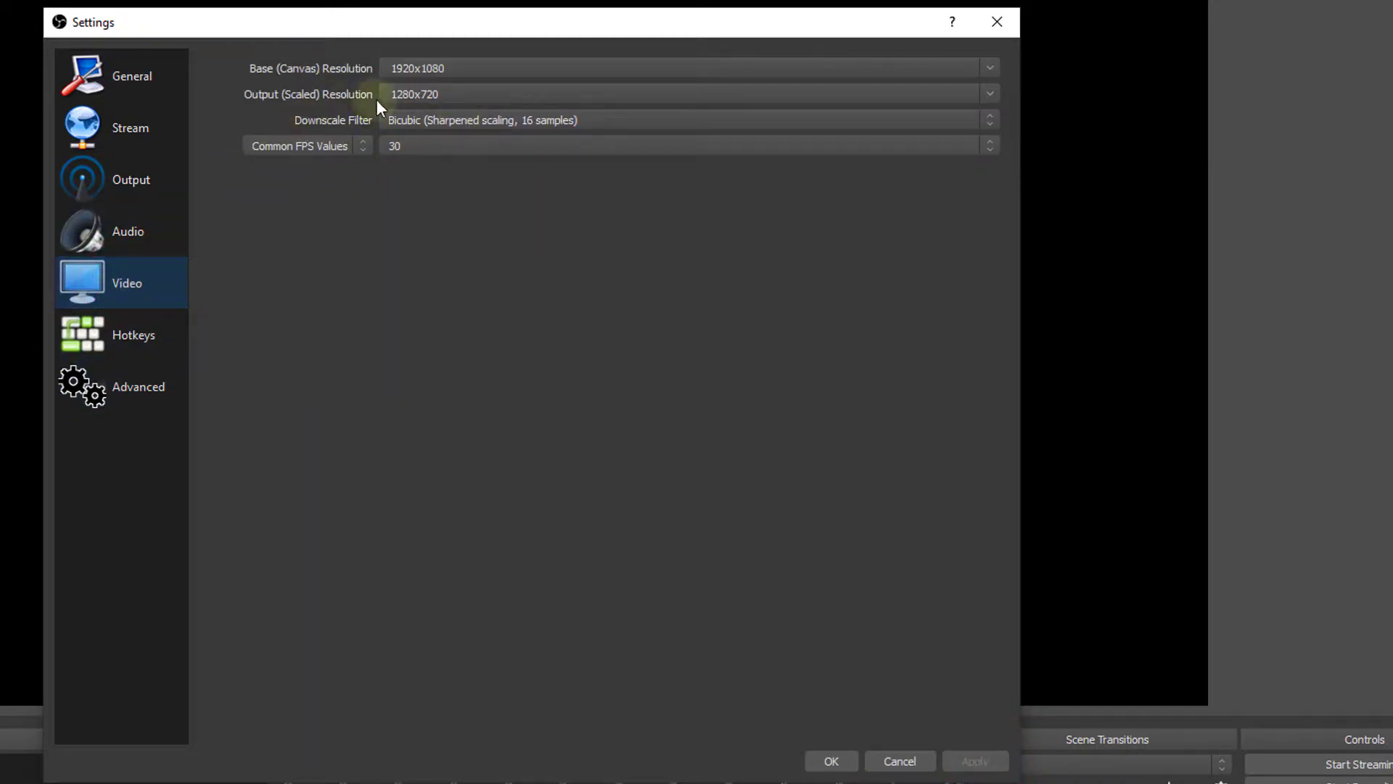
pyautogui.click(989, 93)
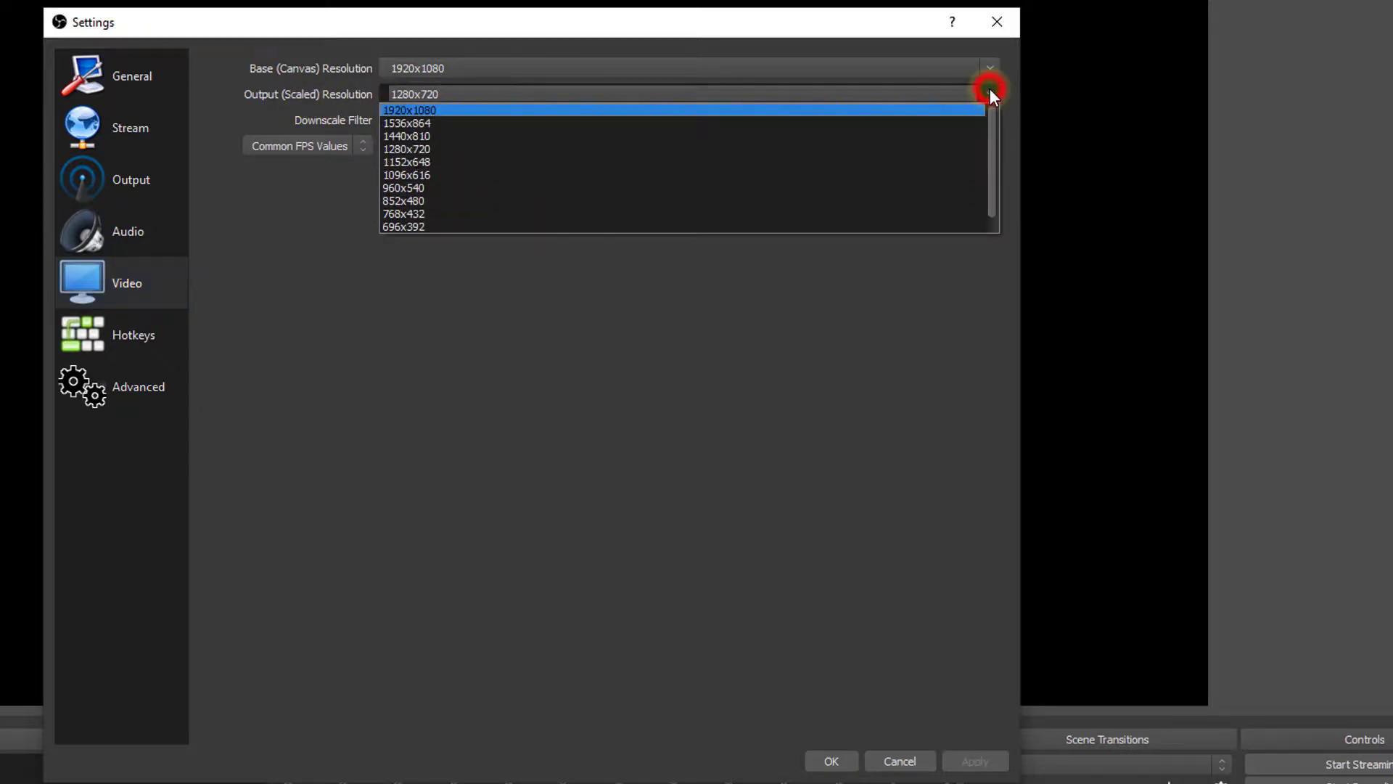
pyautogui.click(470, 110)
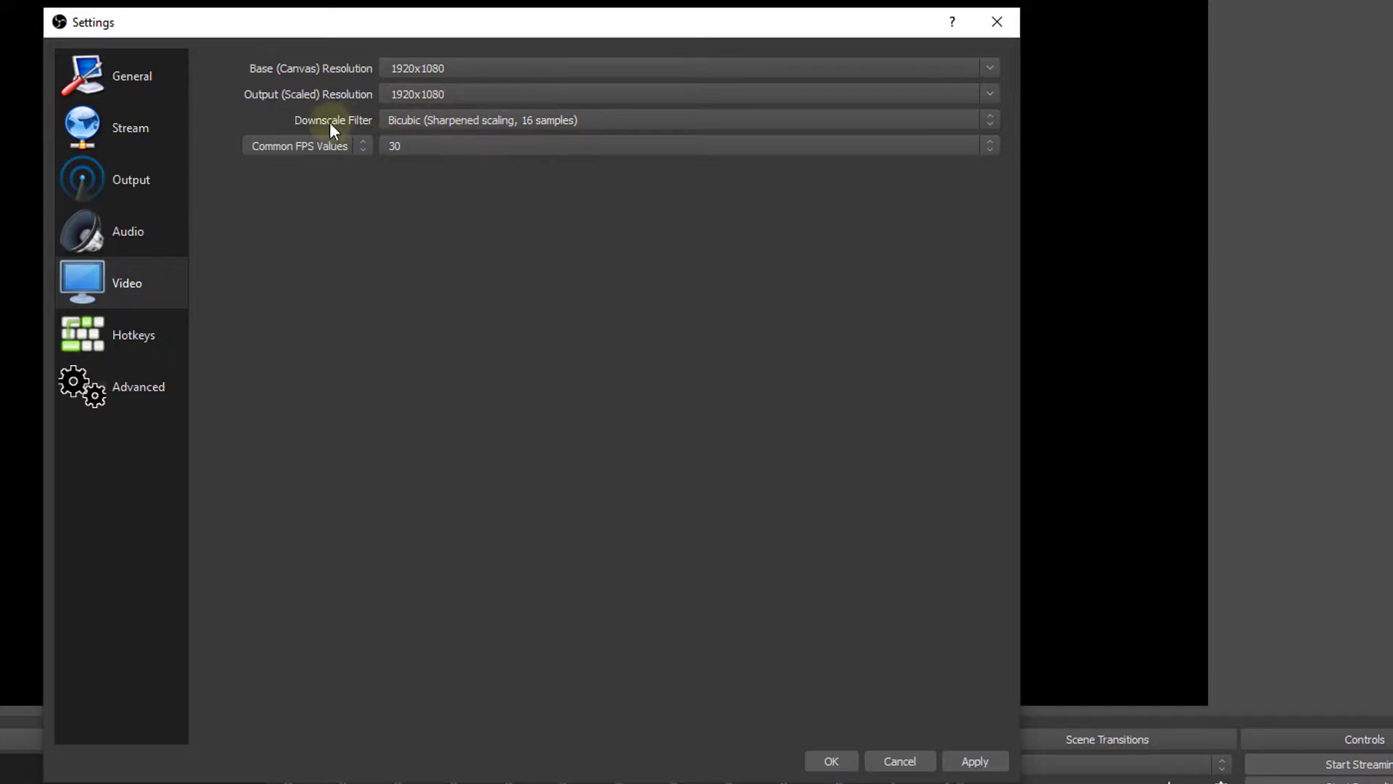
pyautogui.click(480, 121)
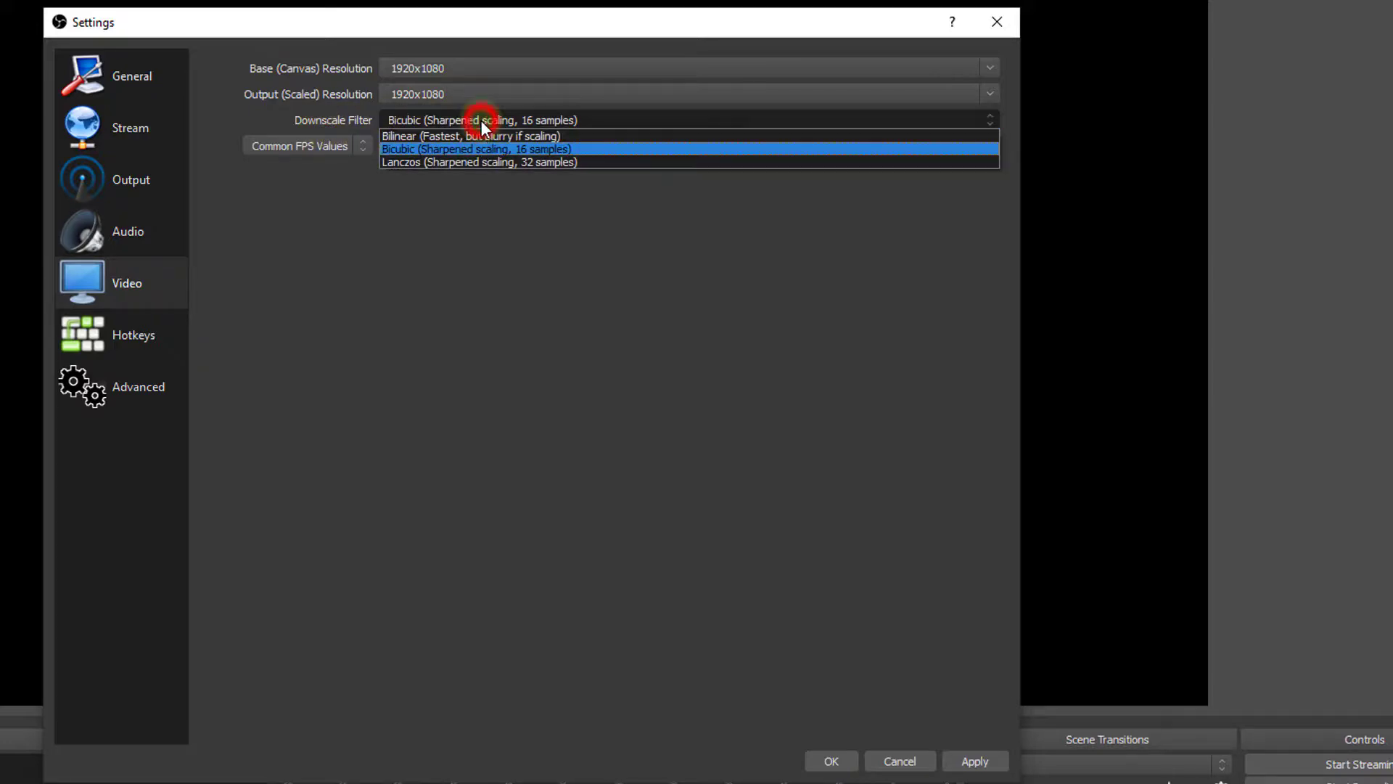
pyautogui.click(469, 161)
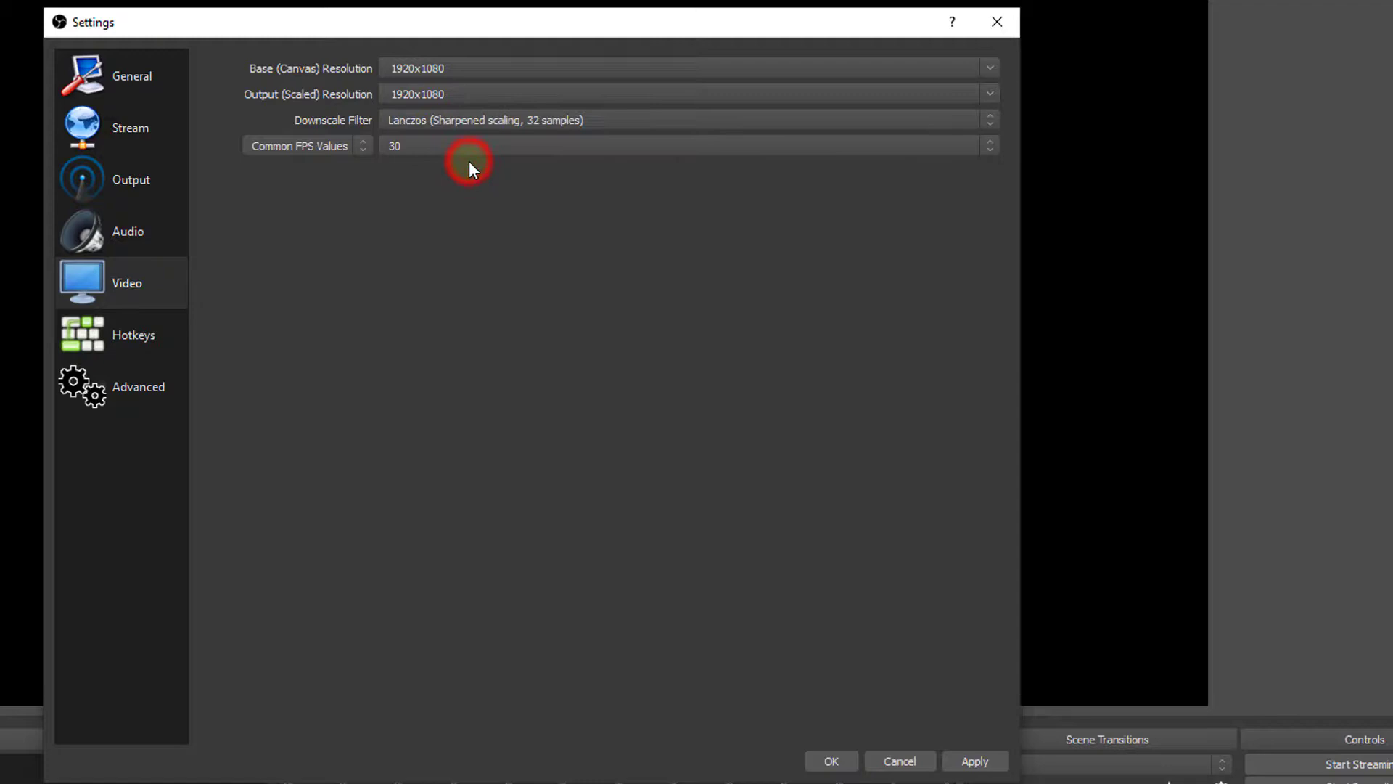
# - Set the common FPS value to 60 and apply the video settings
pyautogui.click(414, 146)
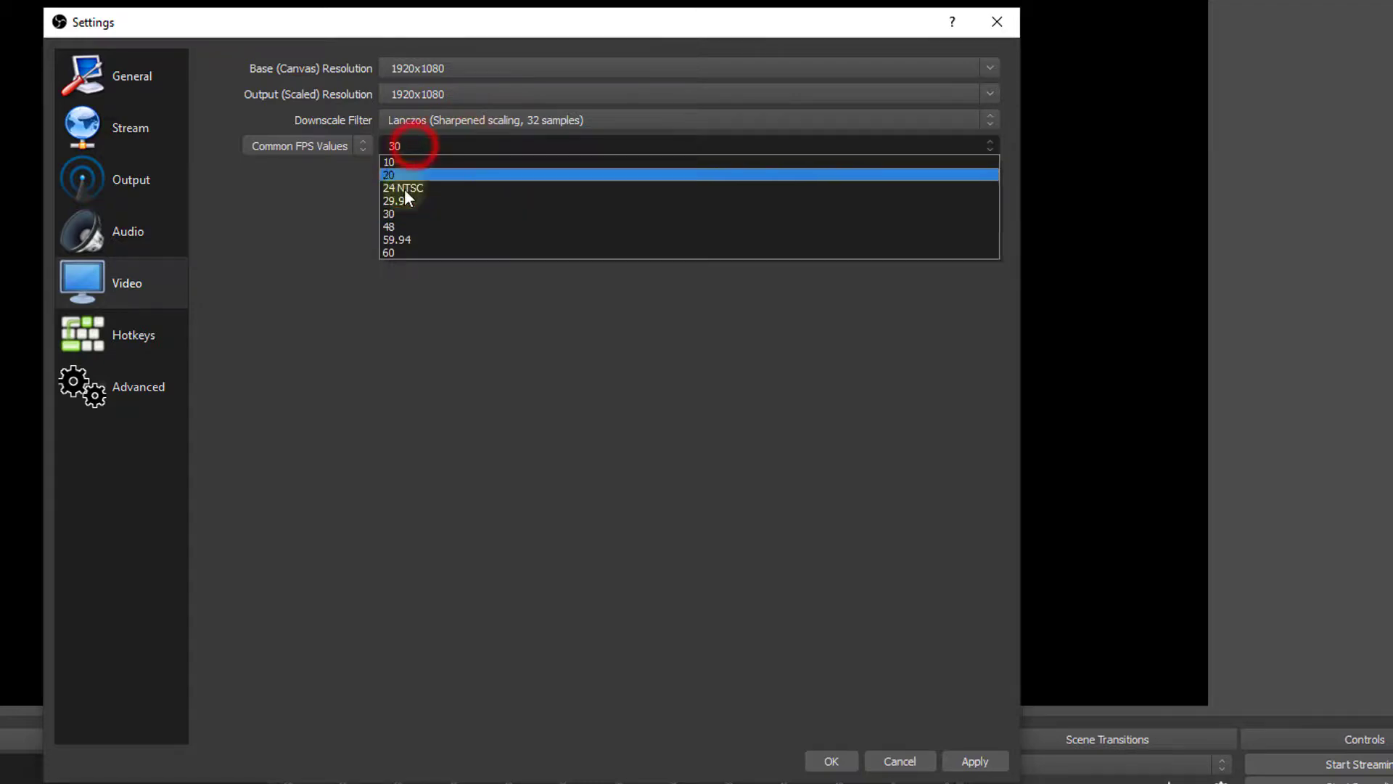
pyautogui.click(404, 251)
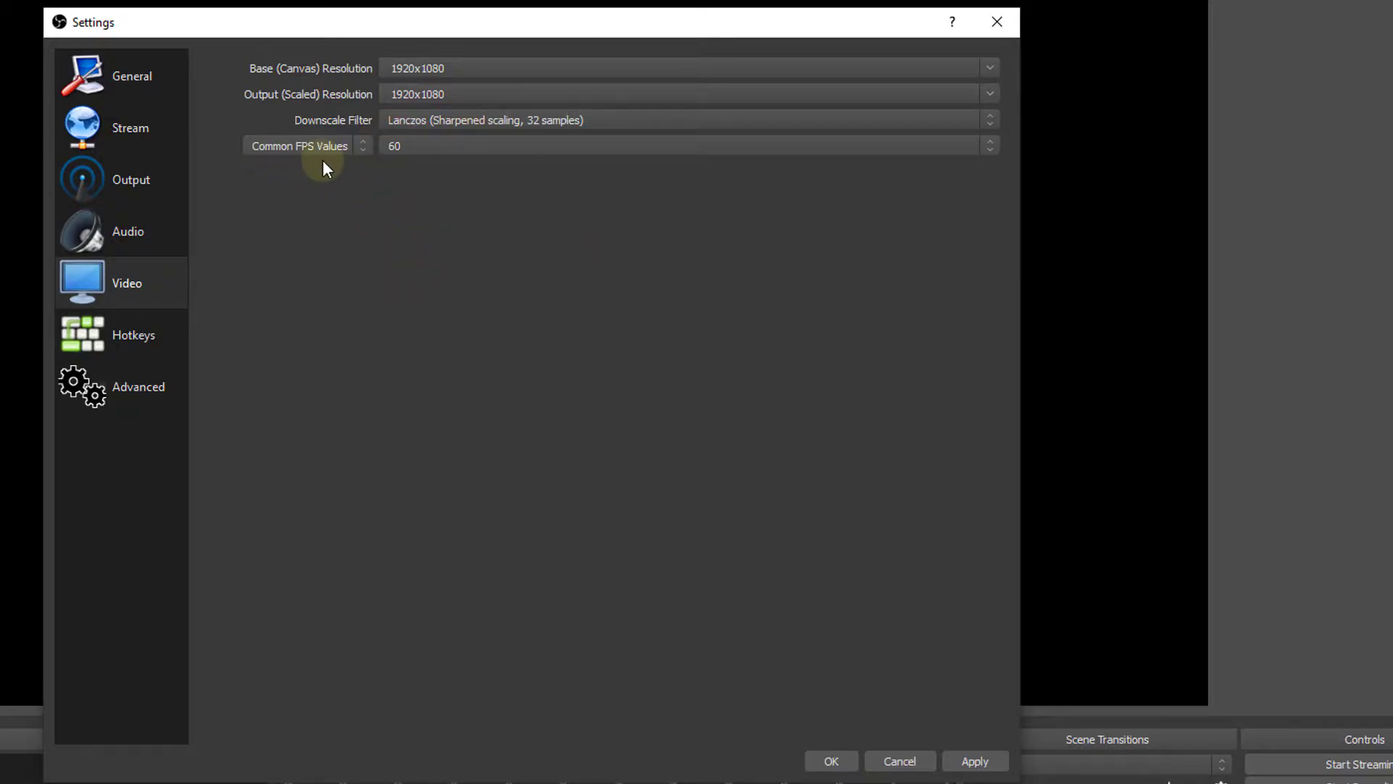
pyautogui.click(975, 760)
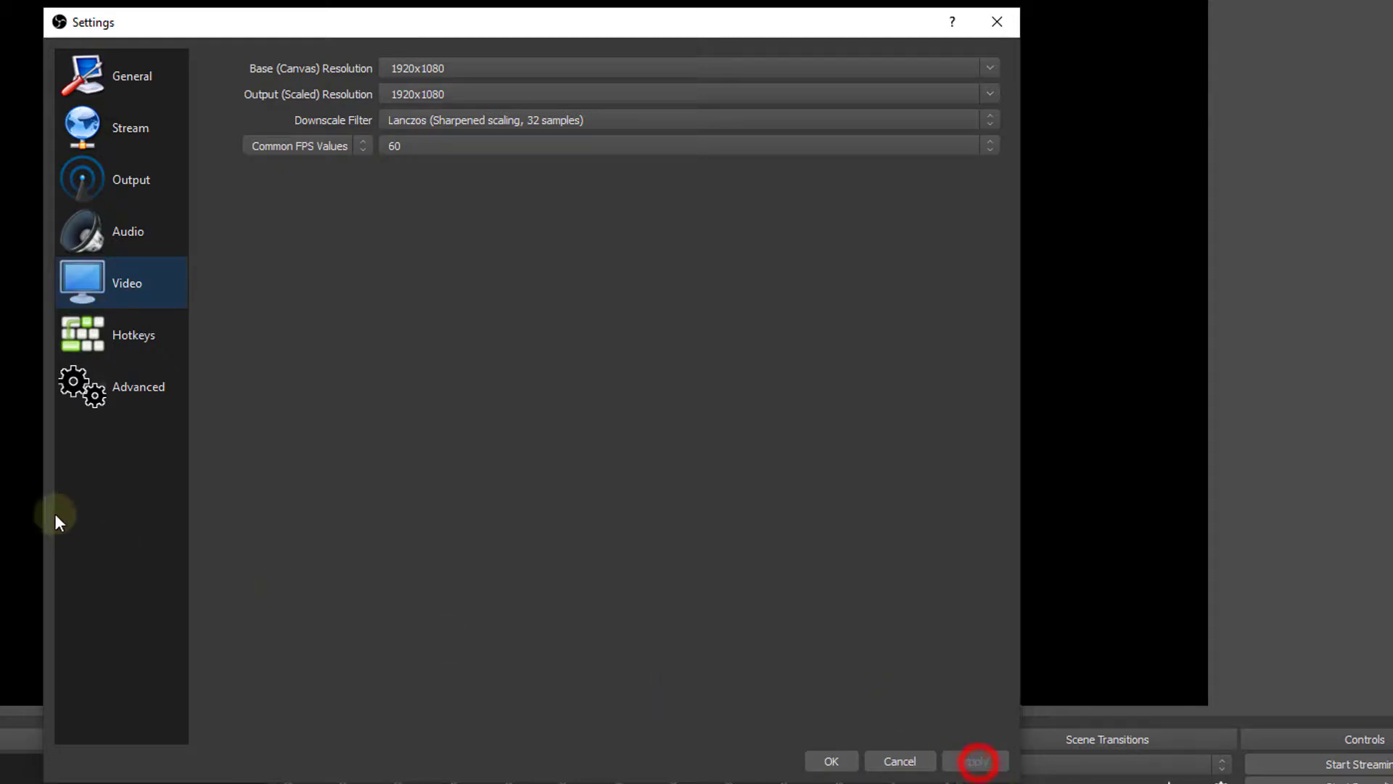
# - In the advanced settings, set the YUV color space to 709 and the YUV color range to Full
pyautogui.click(115, 387)
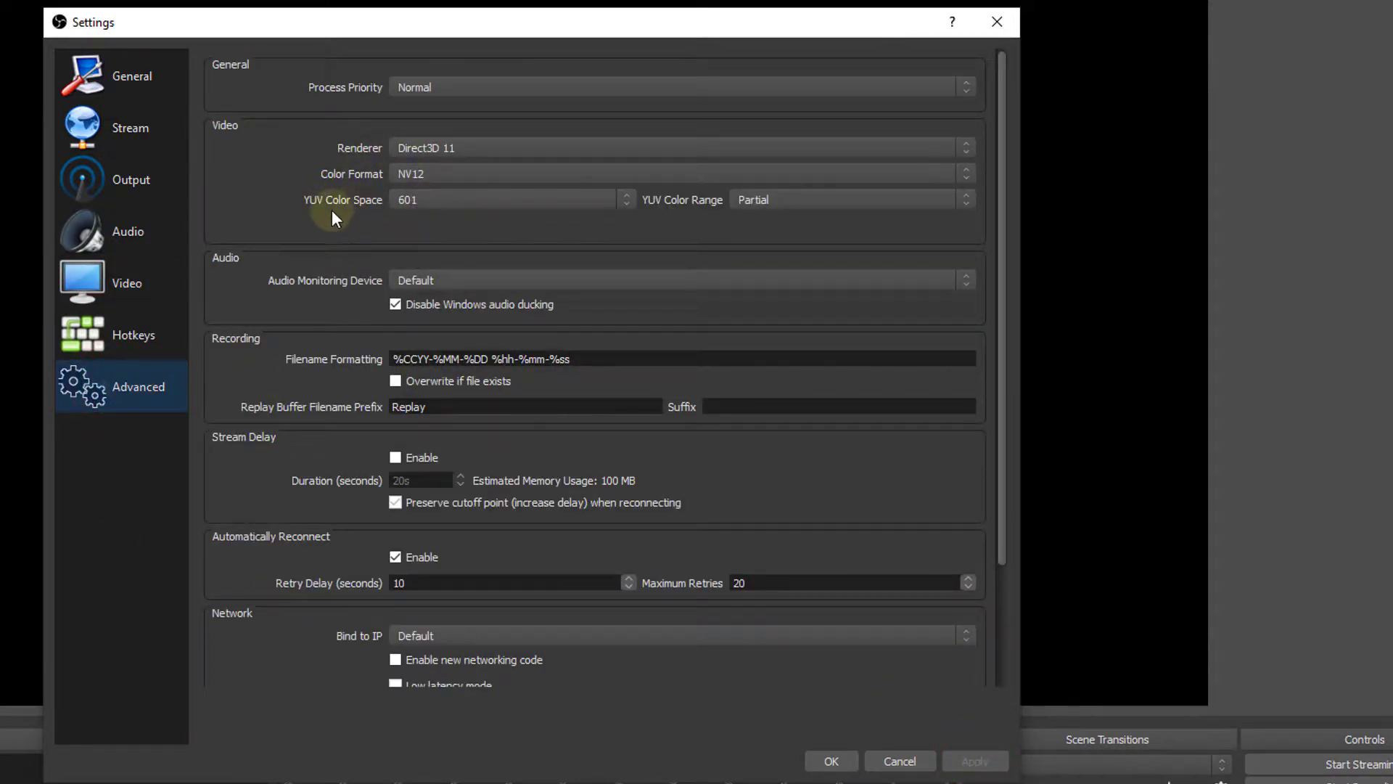
pyautogui.click(434, 200)
pyautogui.click(426, 215)
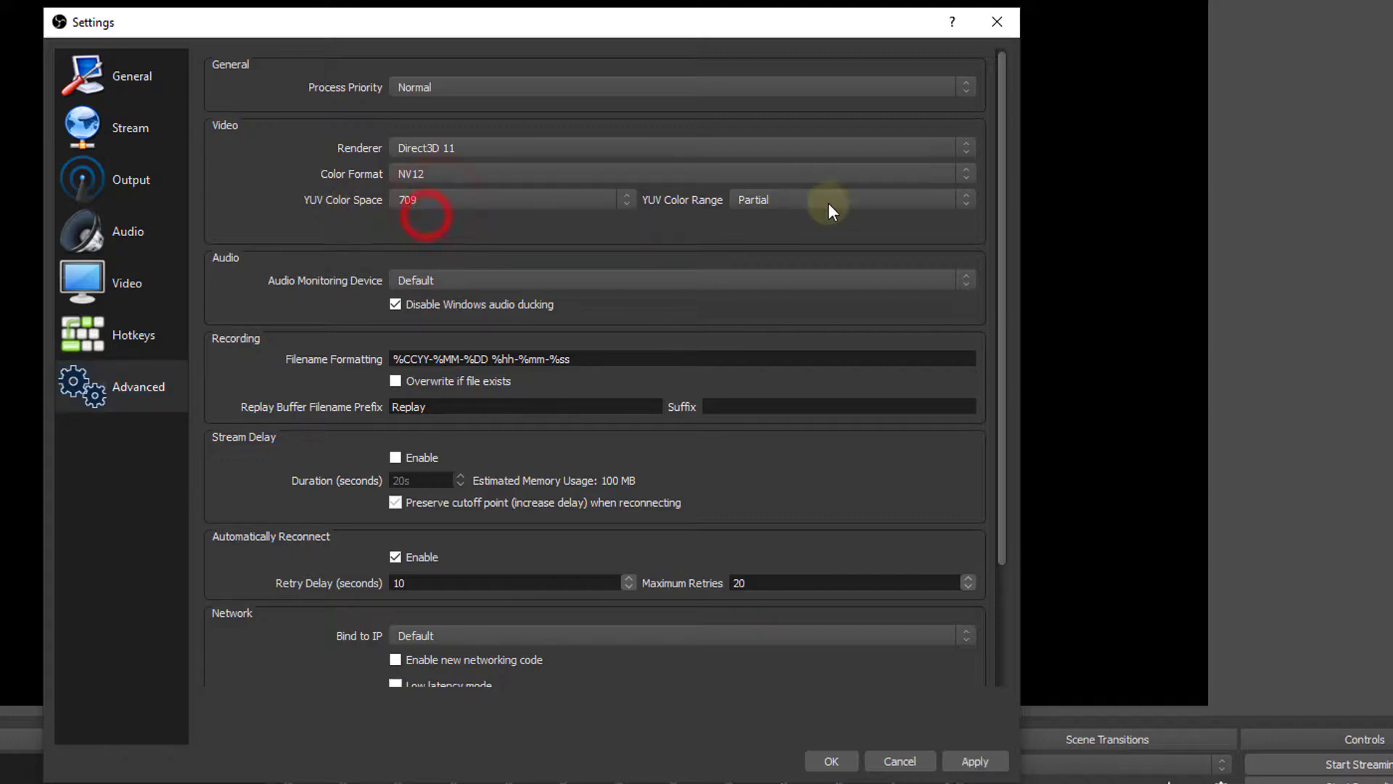
pyautogui.click(765, 193)
pyautogui.click(756, 225)
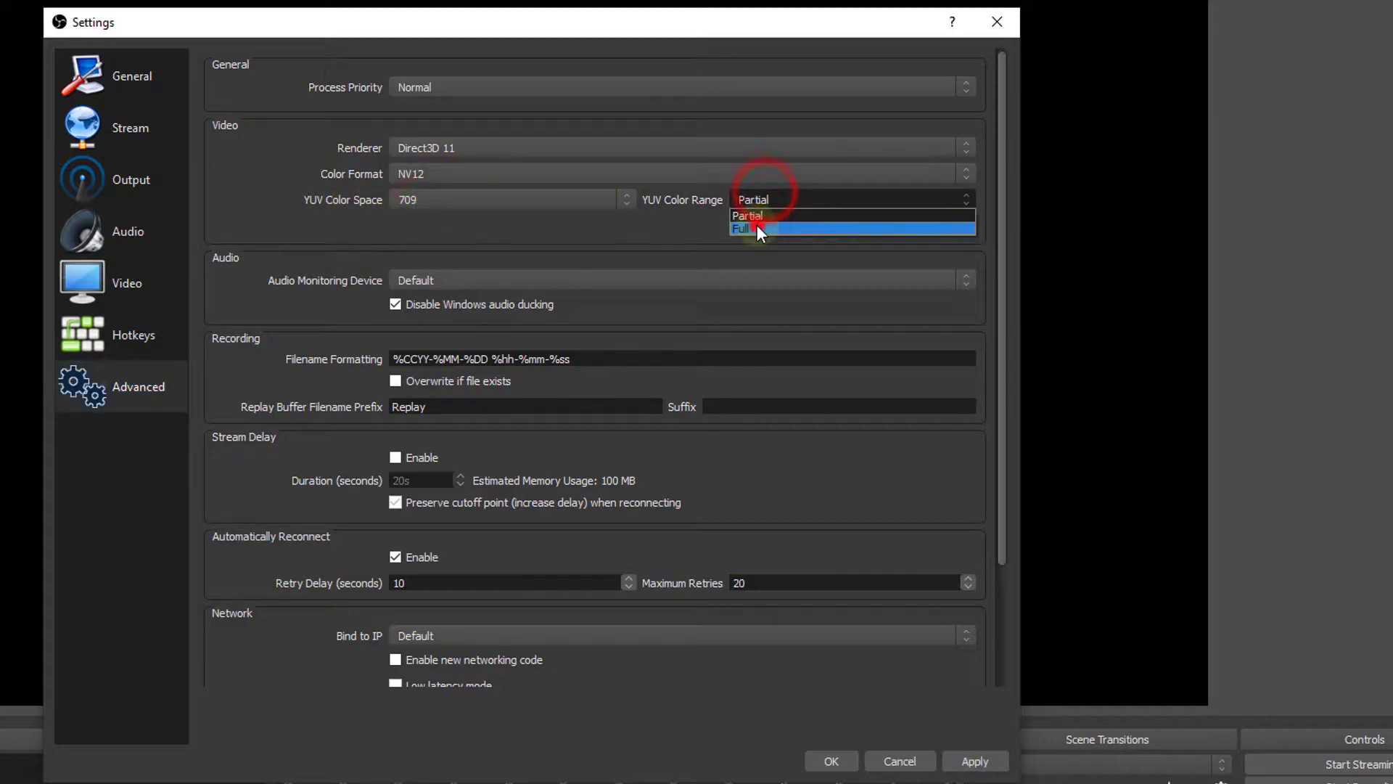
# - Set the process priority to Above Normal, apply the advanced settings and close the settings window
pyautogui.click(441, 84)
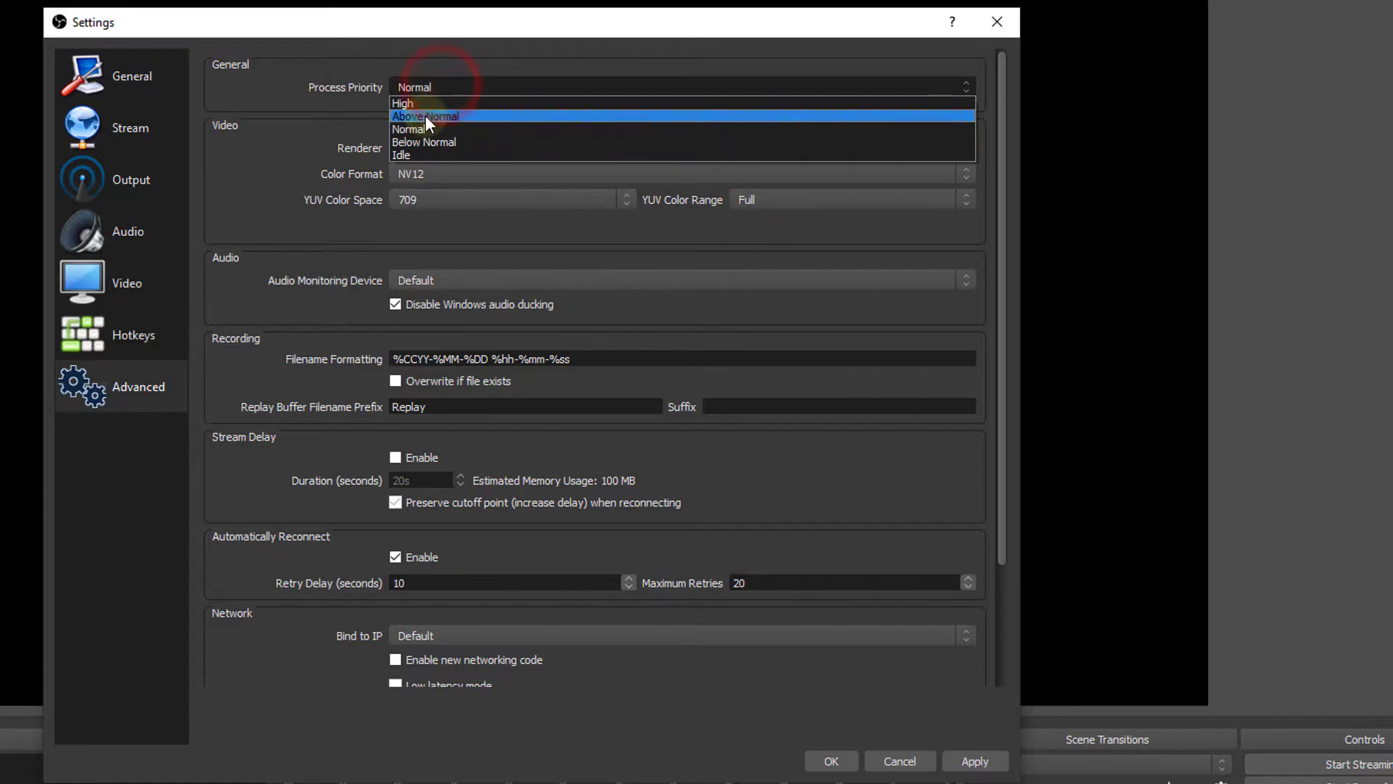
pyautogui.click(425, 115)
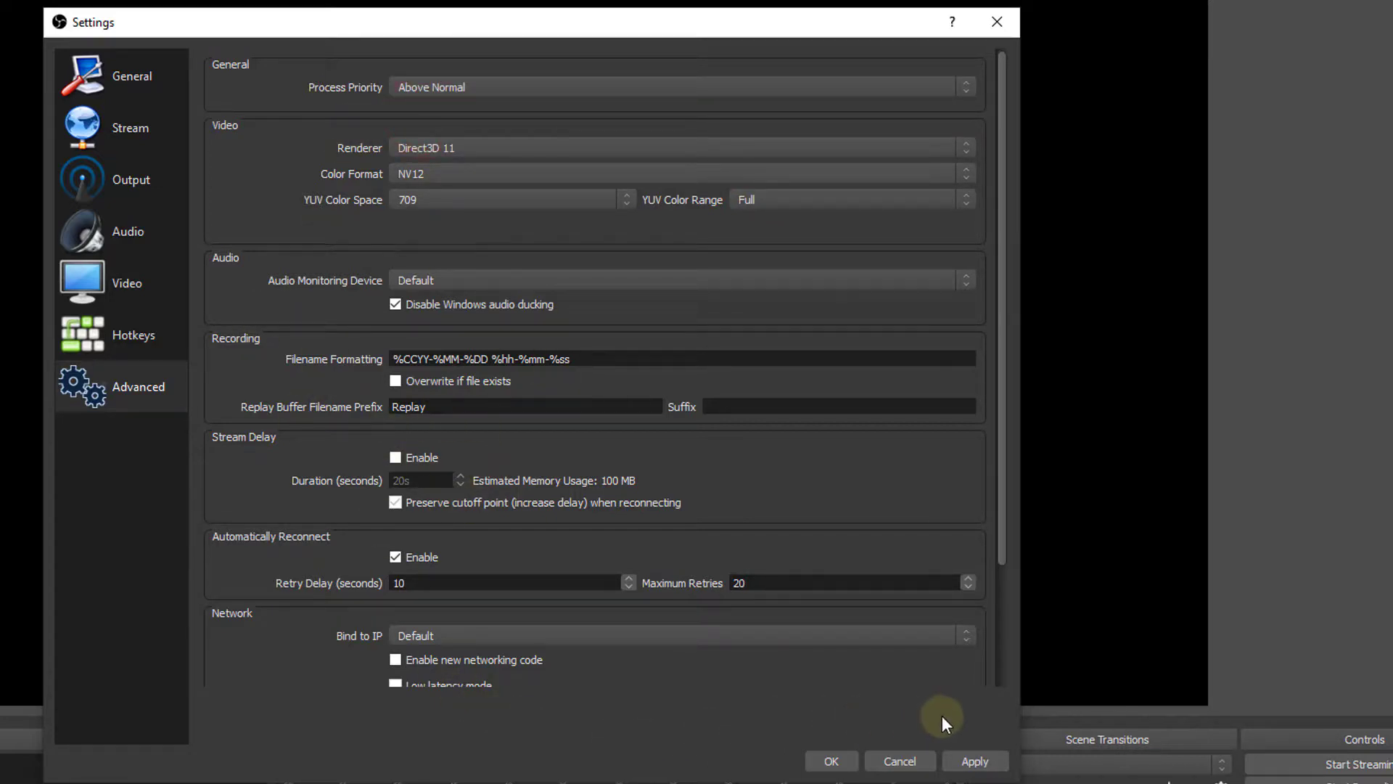
pyautogui.click(974, 761)
pyautogui.click(831, 761)
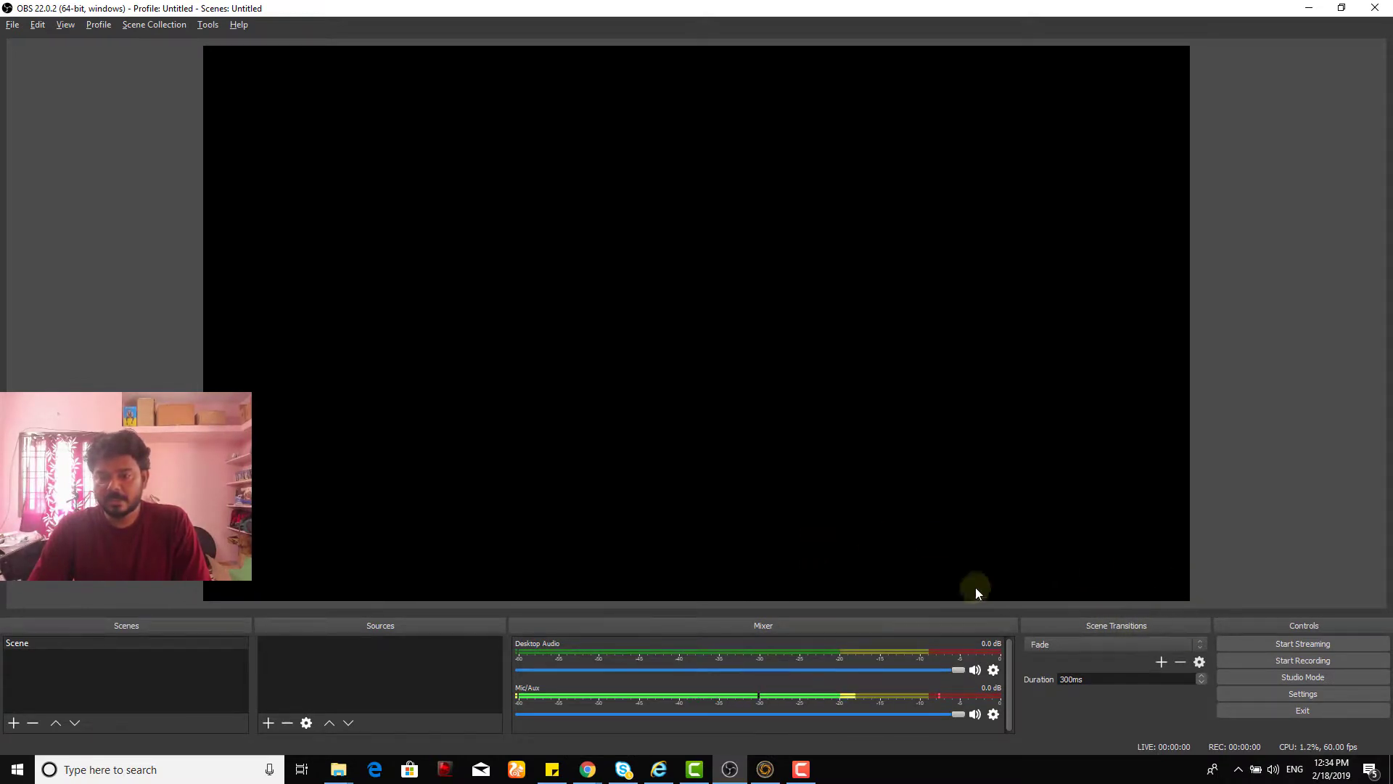
# - Add a new Game Capture source to the scene under its default name
pyautogui.click(267, 723)
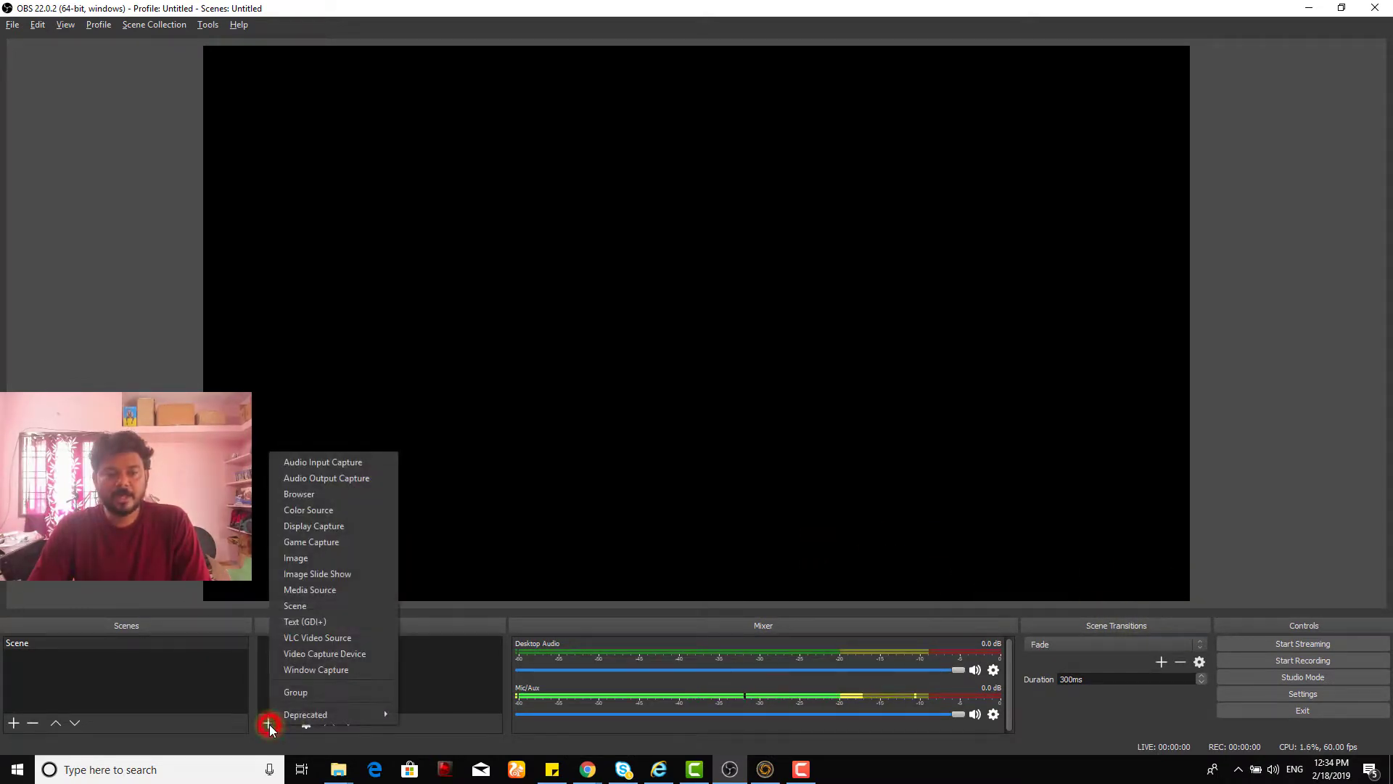
pyautogui.click(322, 544)
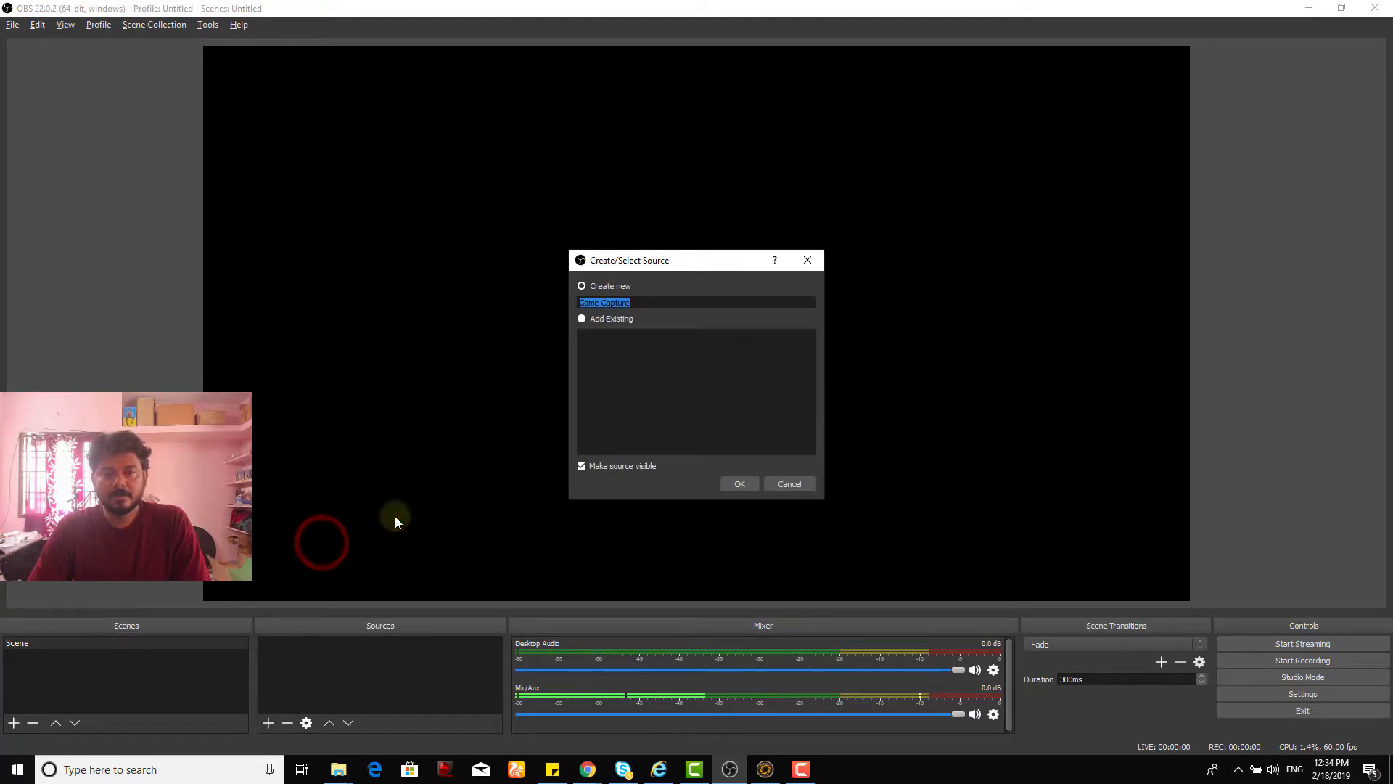
pyautogui.click(746, 493)
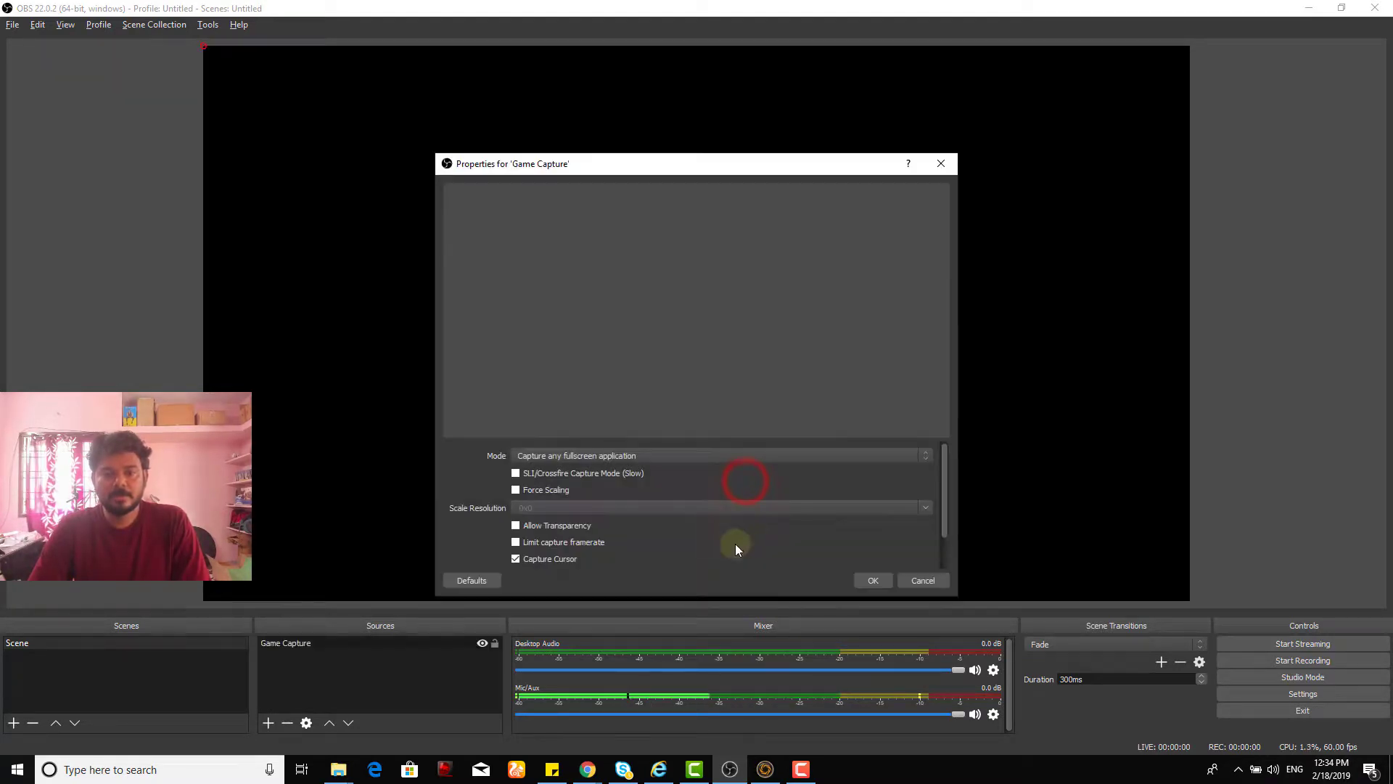
# - Configure the Game Capture source to capture the specific window [RECentral 4.exe]: RECentral 4 and confirm its properties
pyautogui.click(564, 455)
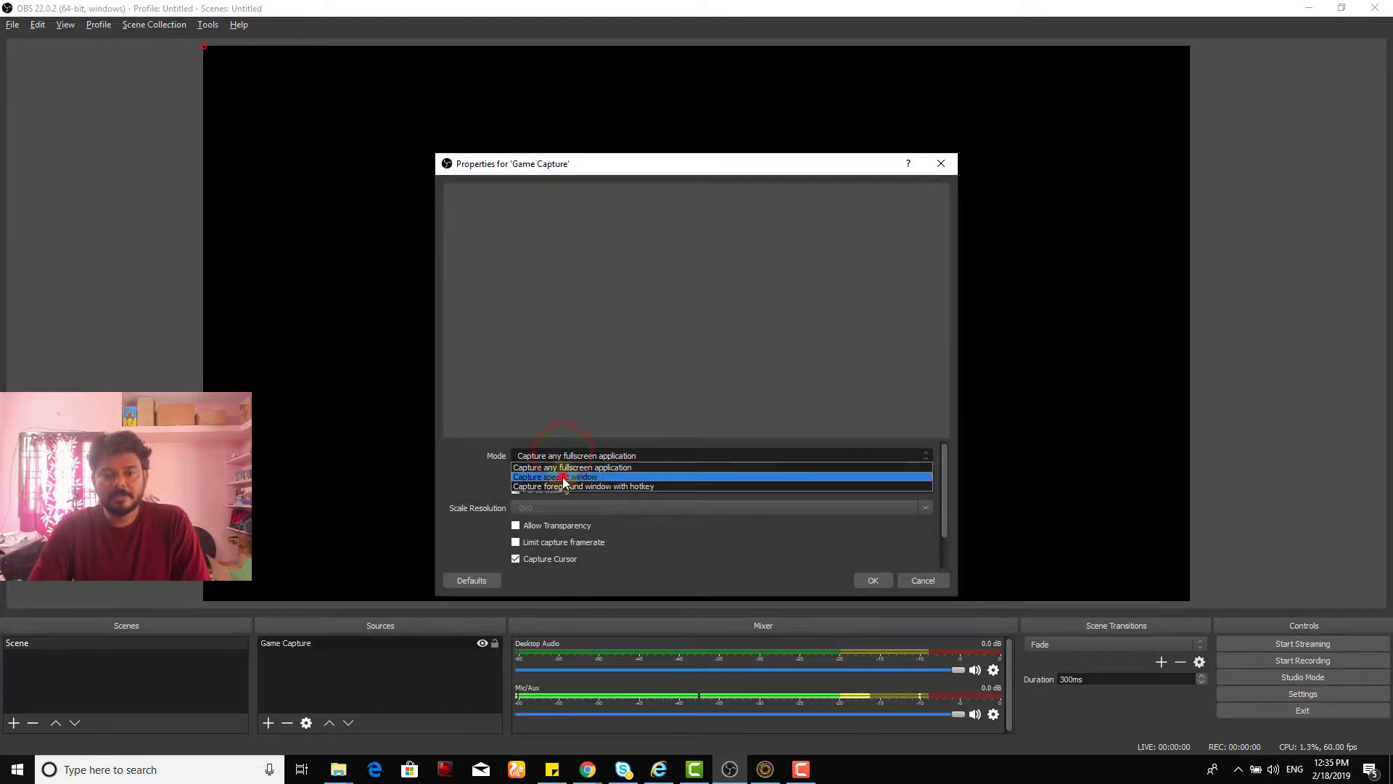
pyautogui.click(566, 468)
pyautogui.click(581, 439)
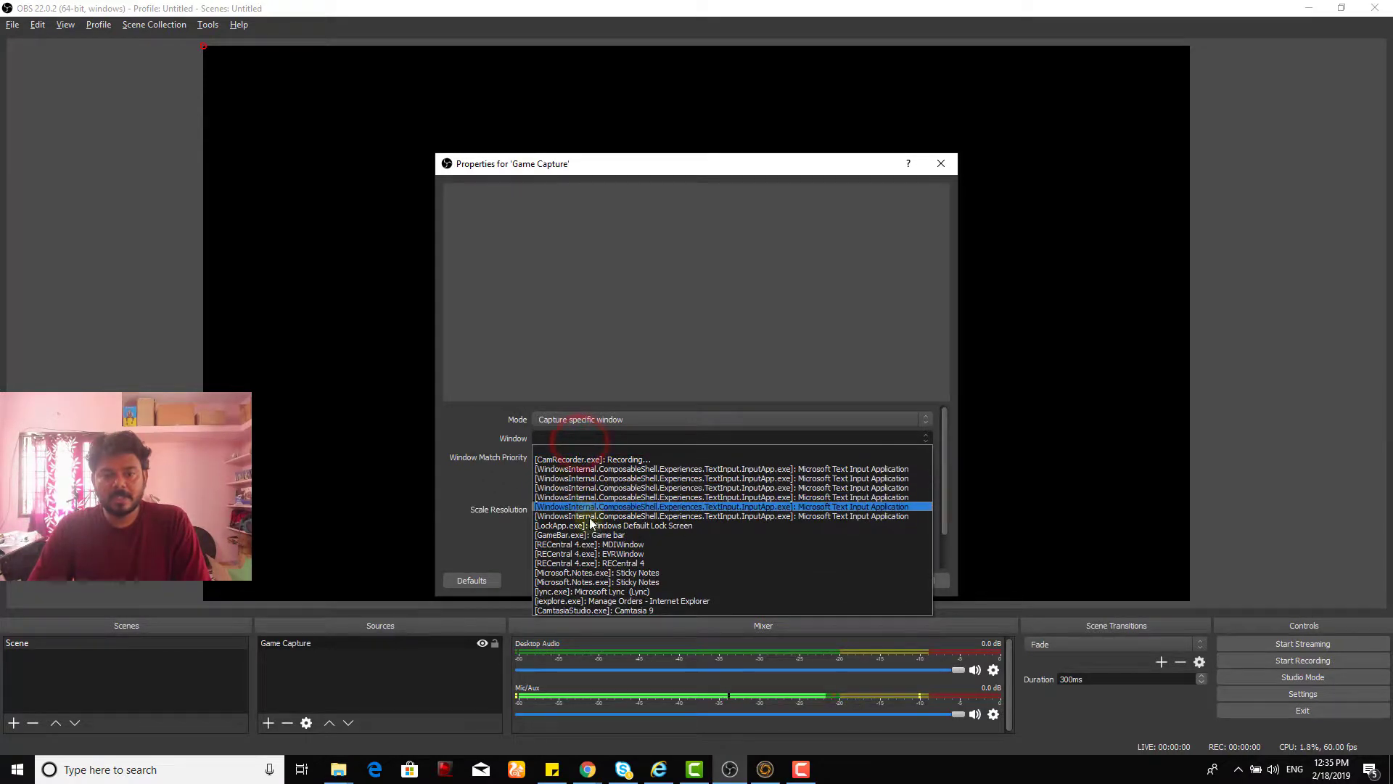
pyautogui.click(642, 563)
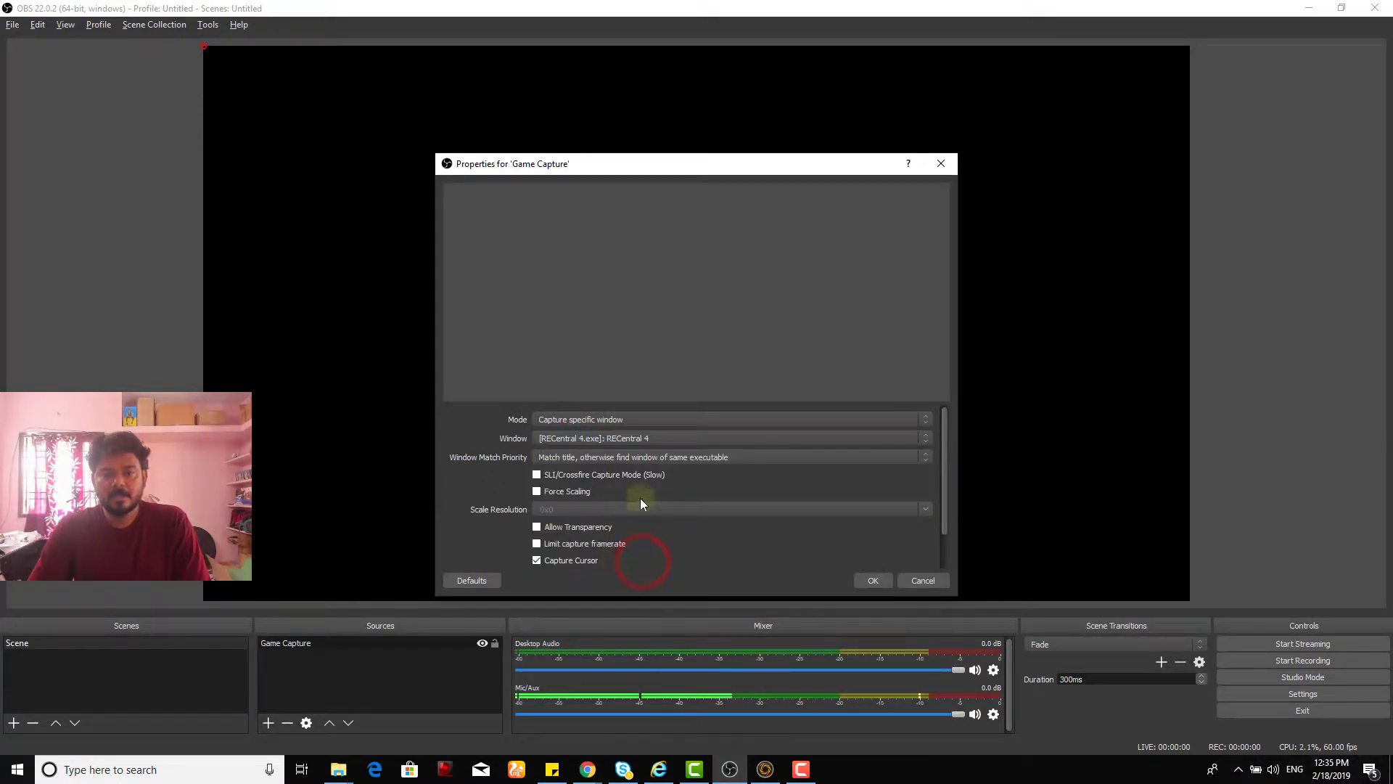
pyautogui.click(875, 580)
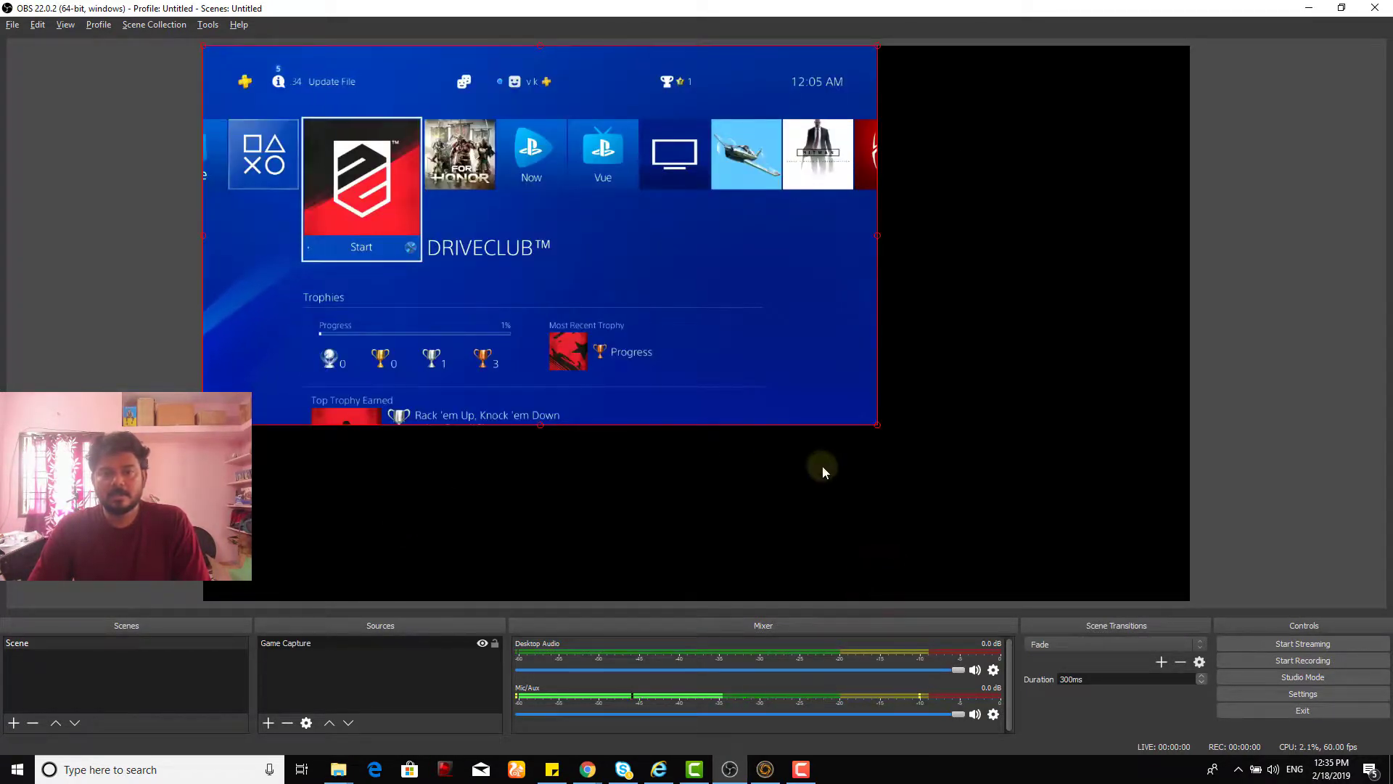
# - Enlarge the game capture in the preview so that it fills the whole canvas
pyautogui.moveTo(890, 426); pyautogui.dragTo(1103, 598)
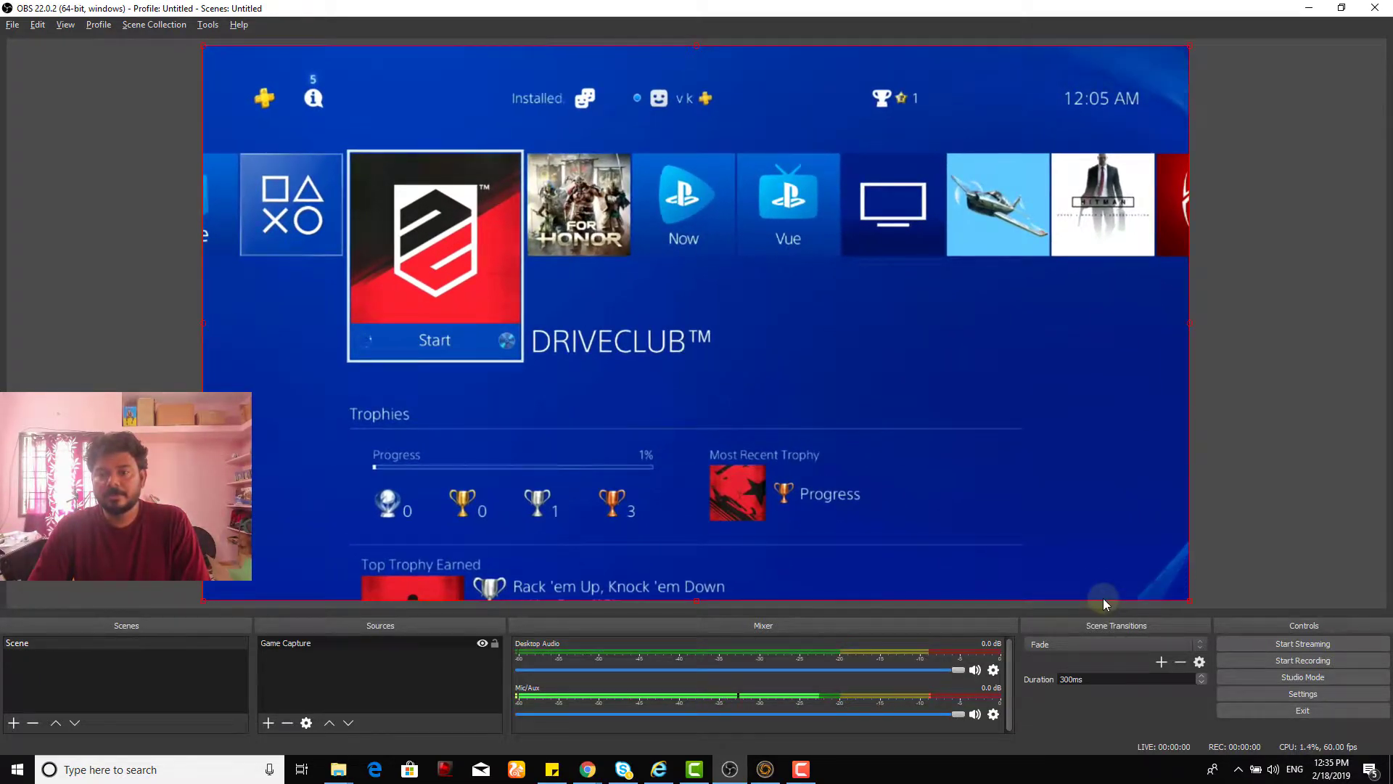
pyautogui.click(472, 312)
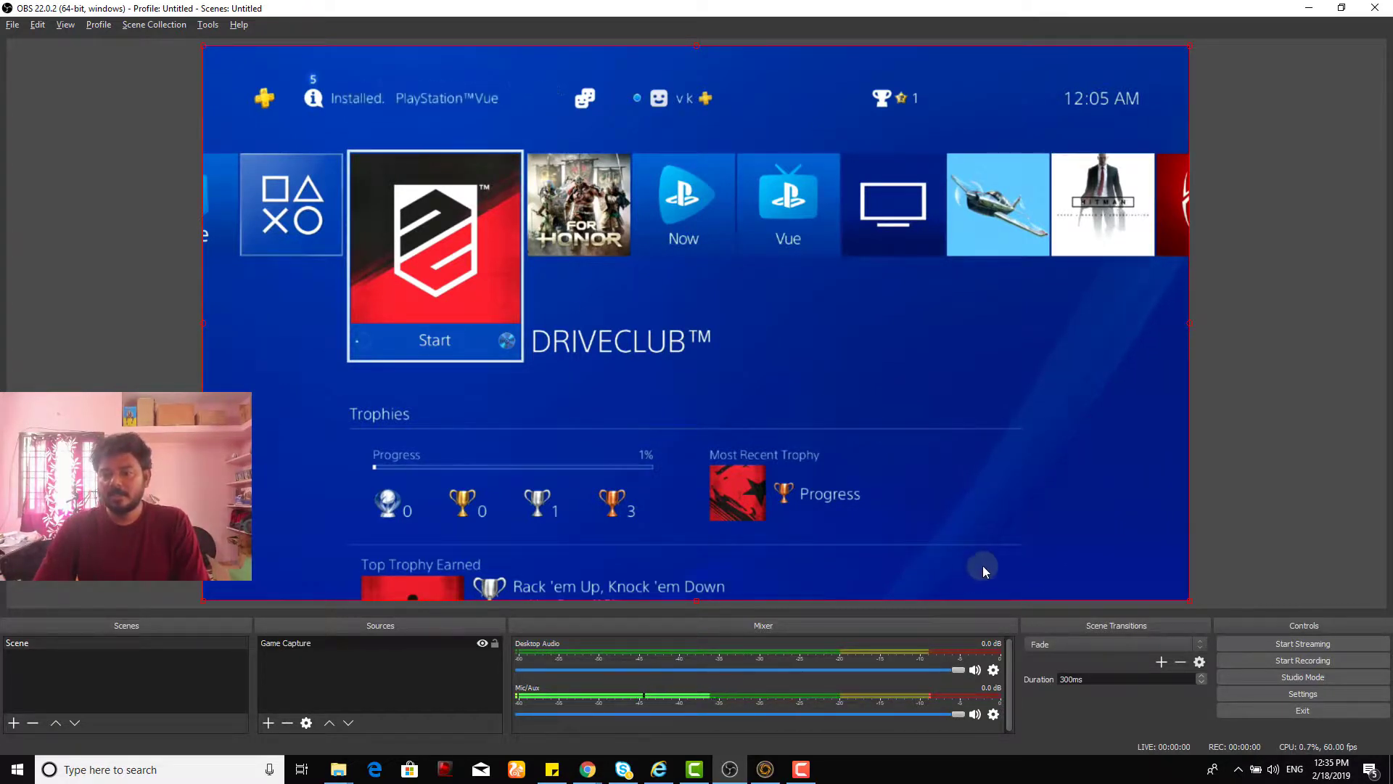
pyautogui.click(472, 352)
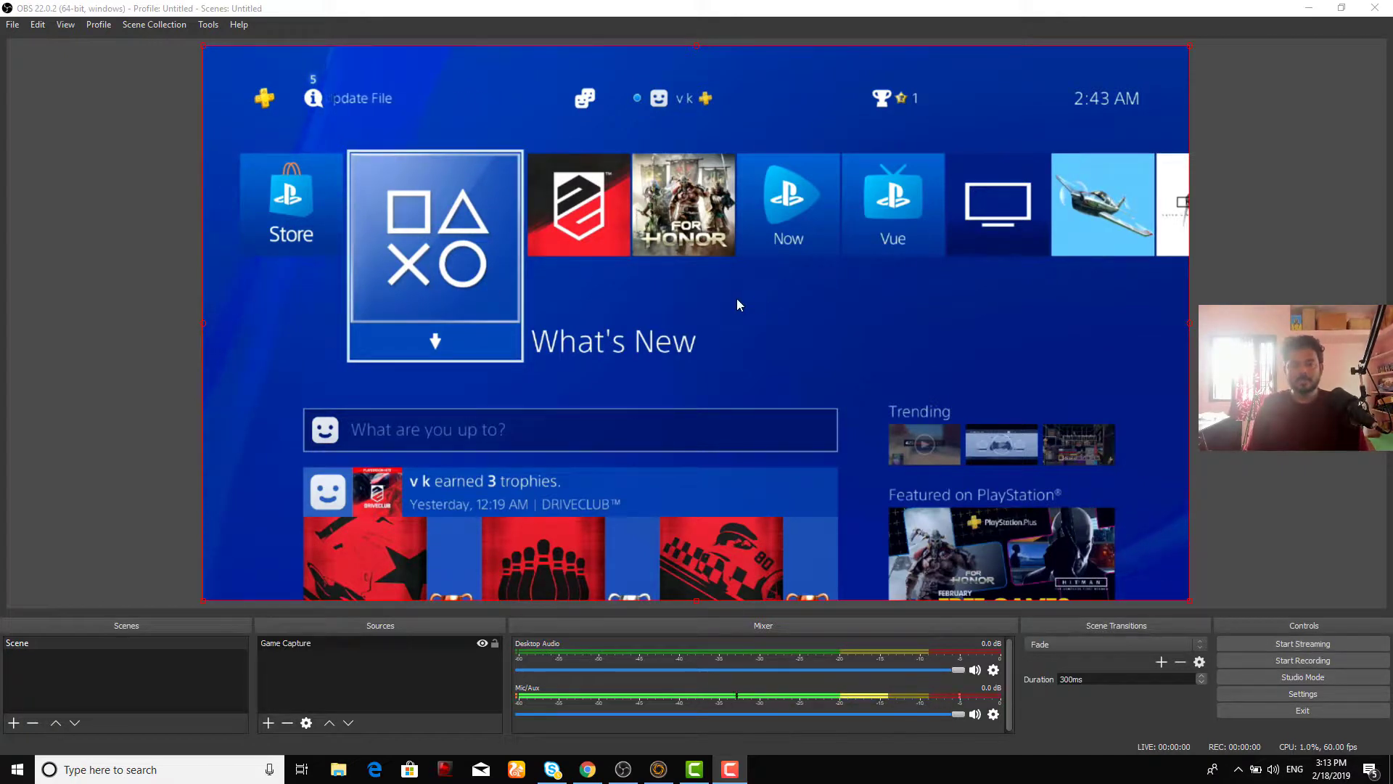
# - Start streaming and view the live stream full screen from the reloaded YouTube Live Dashboard in Chrome
pyautogui.click(1302, 644)
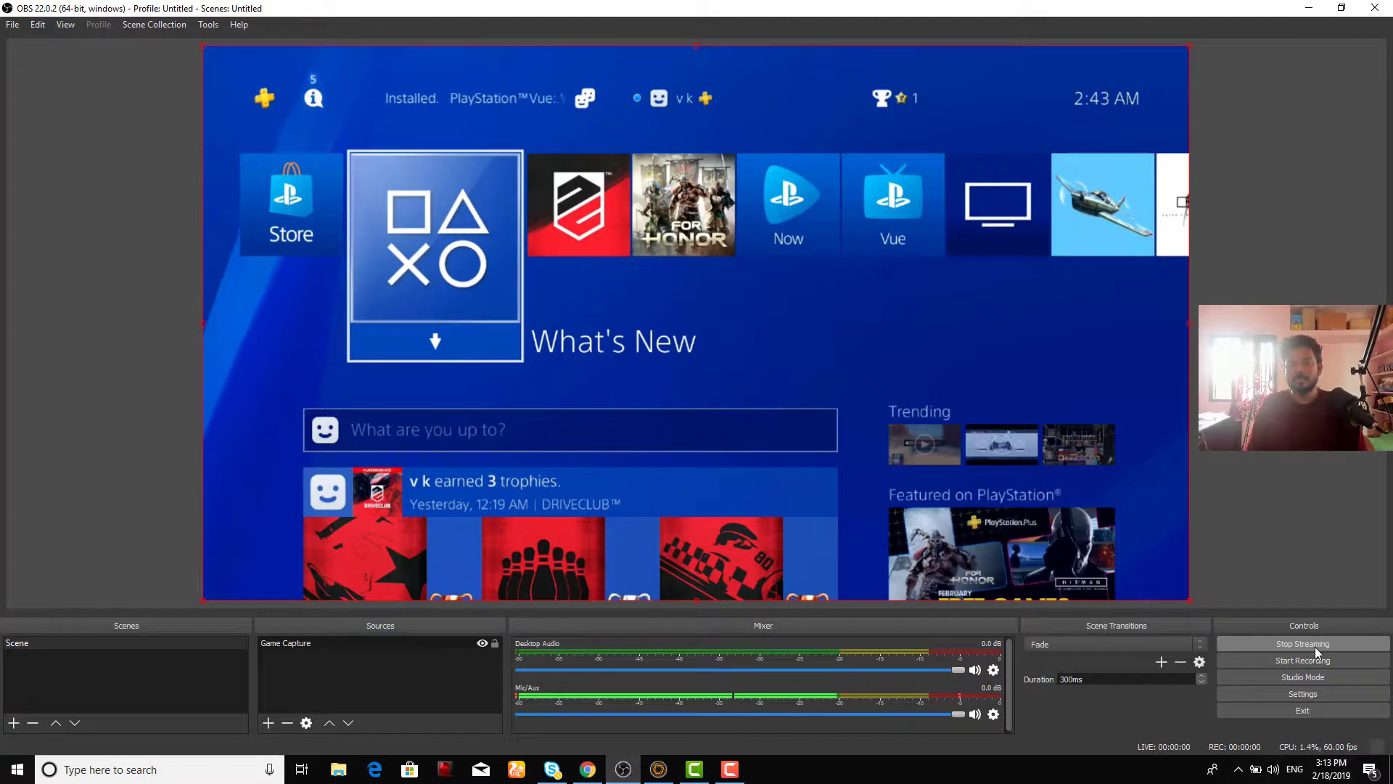
pyautogui.click(593, 764)
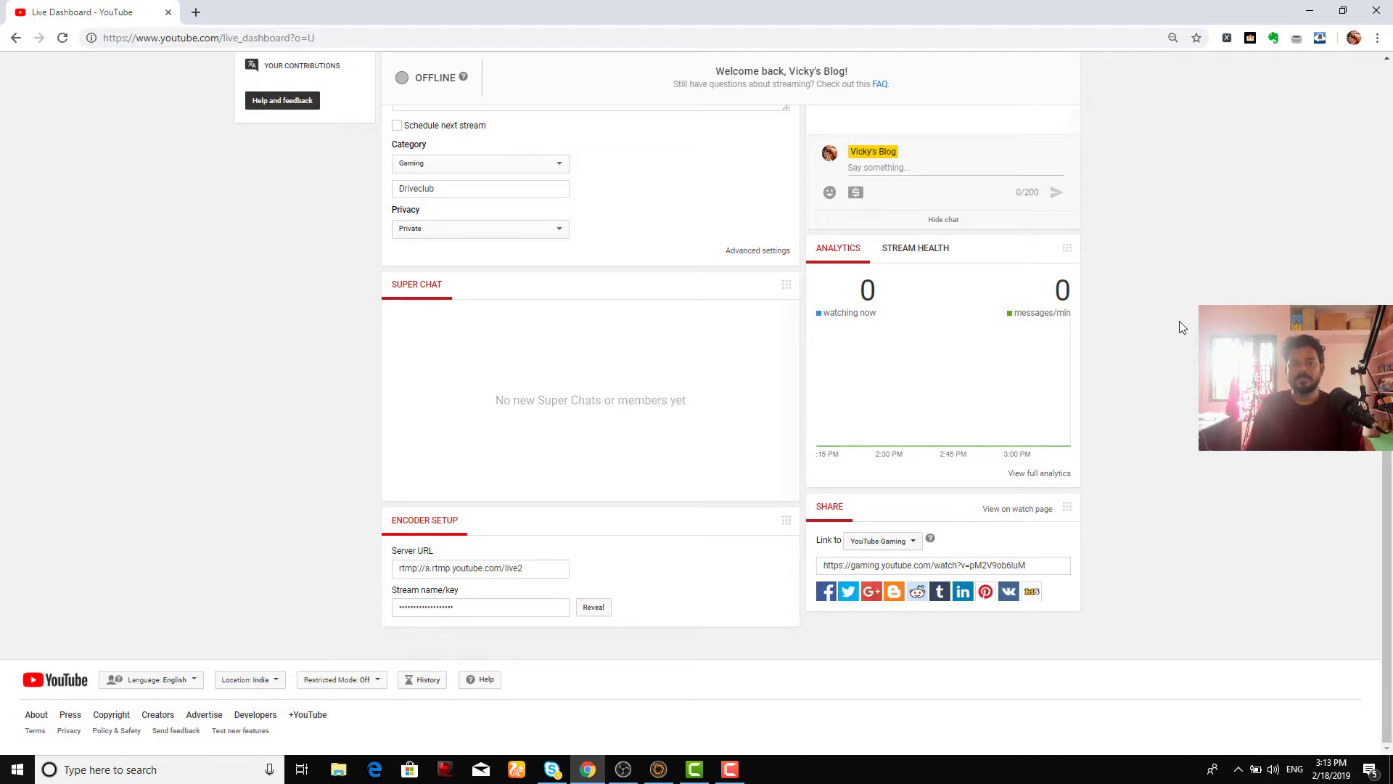
pyautogui.press('F5')
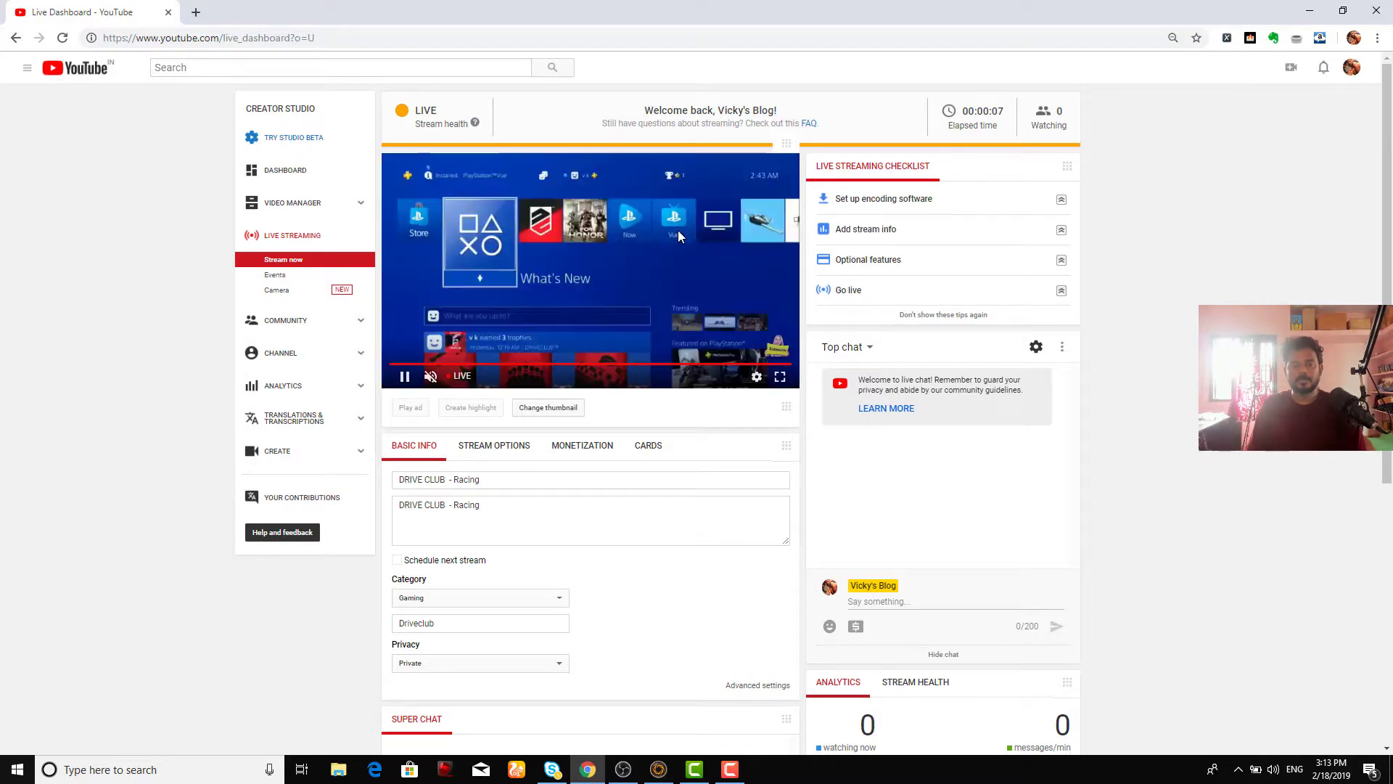
pyautogui.click(780, 379)
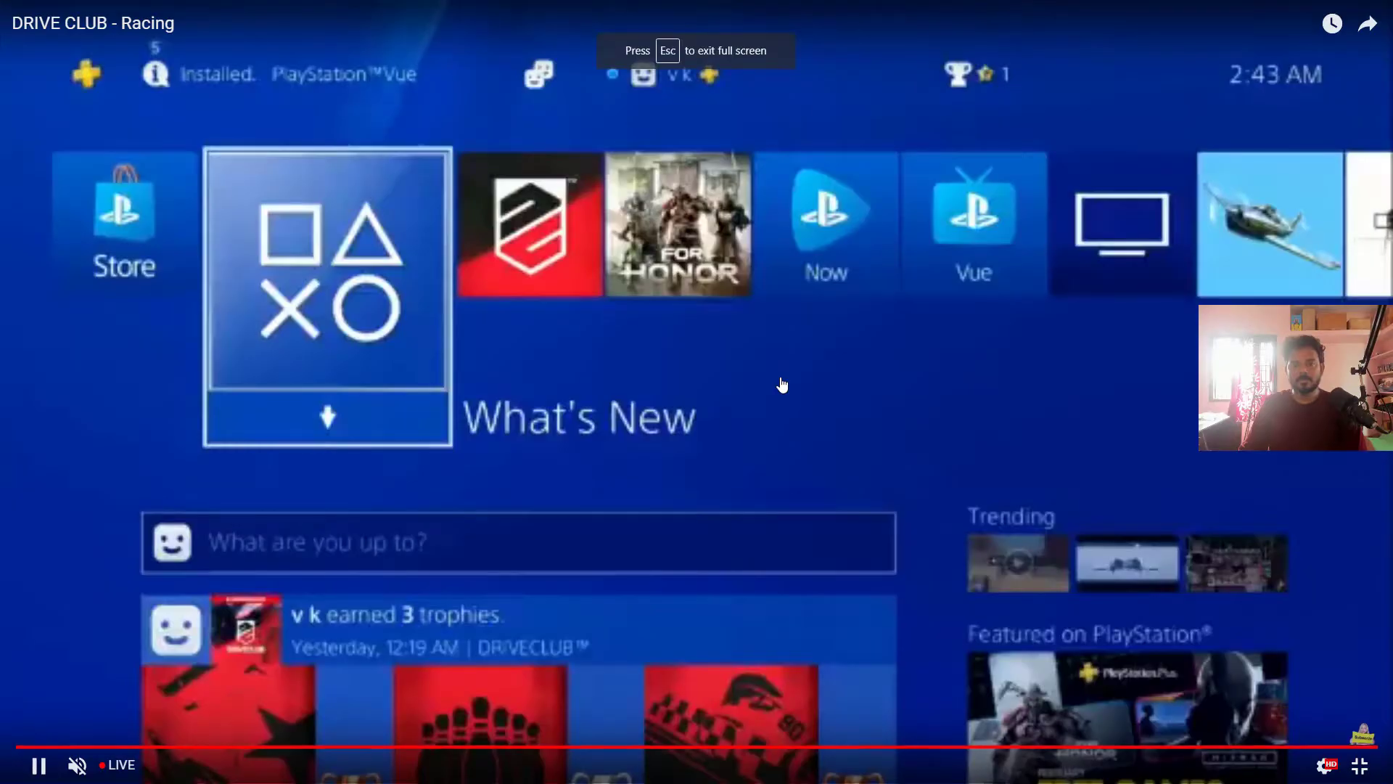